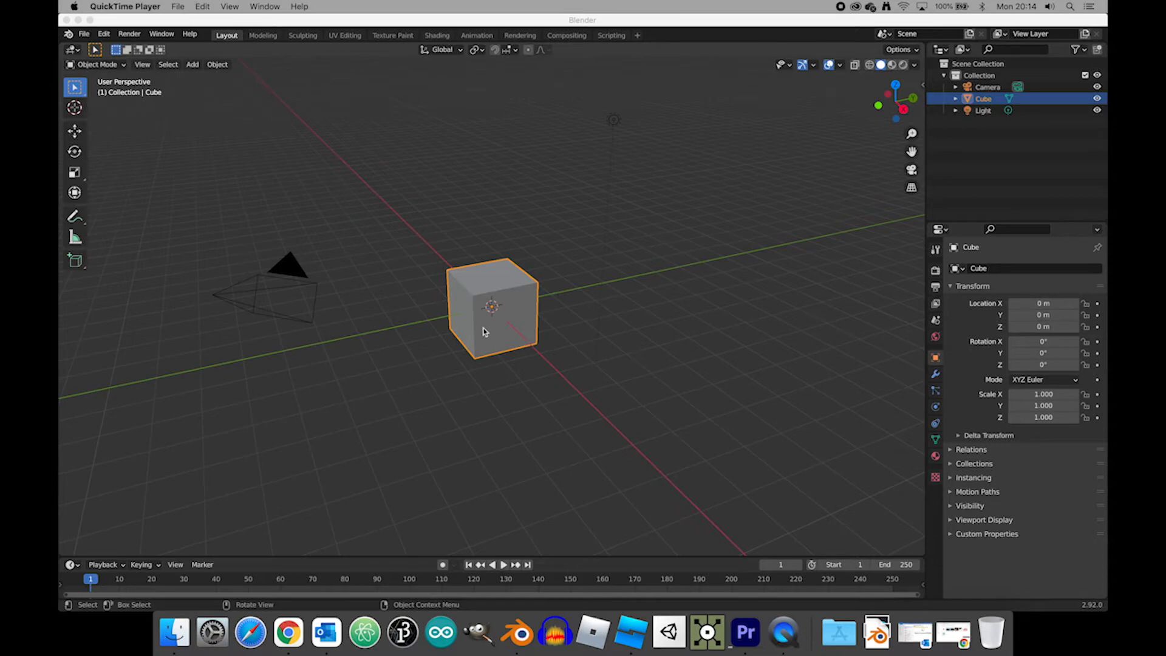
Step: Scale the default cube up uniformly to about 2.53 times its size
click(528, 326)
key(s)
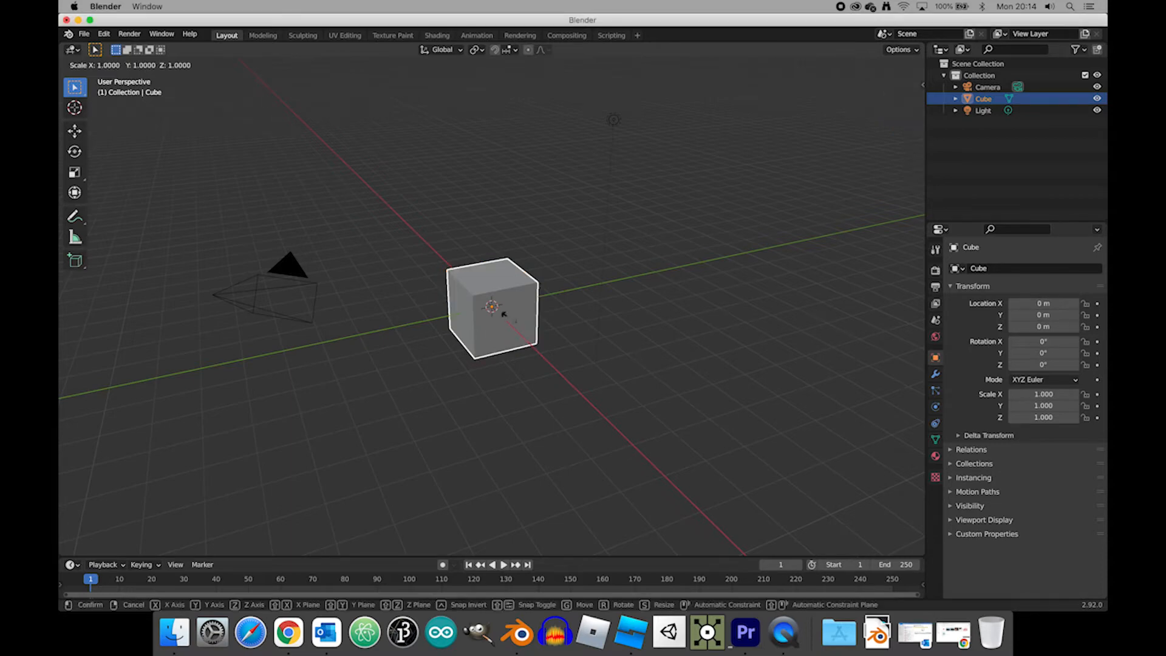
click(542, 331)
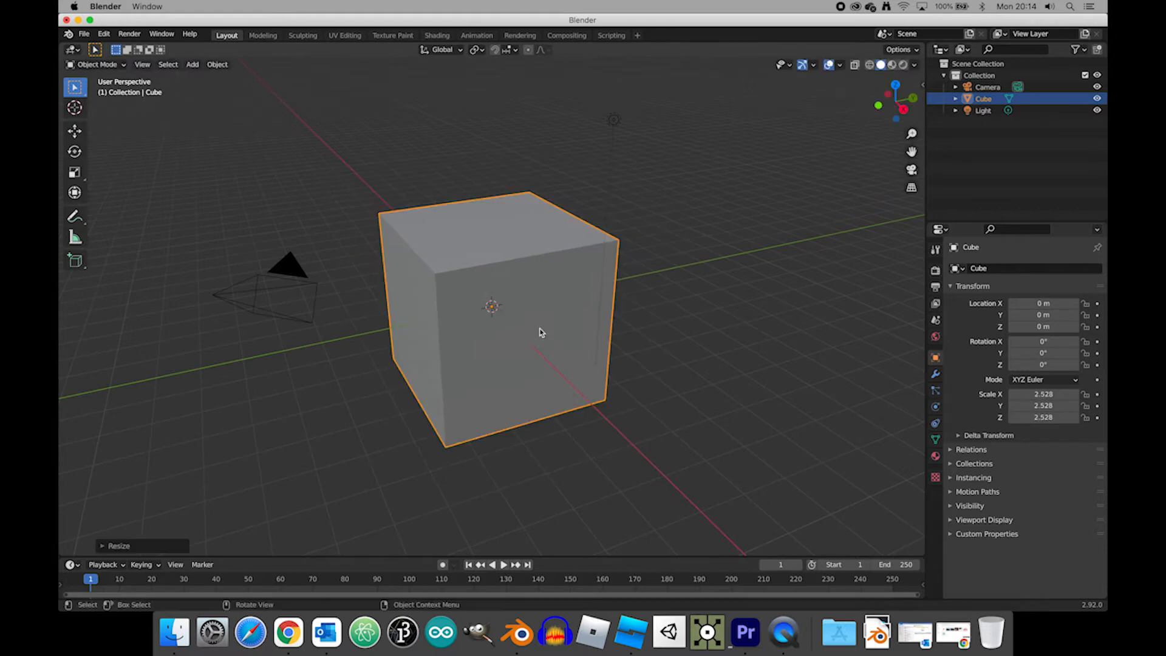
Step: Duplicate the enlarged cube in place and leave the copy, Cube.001, selected
key(shift+d)
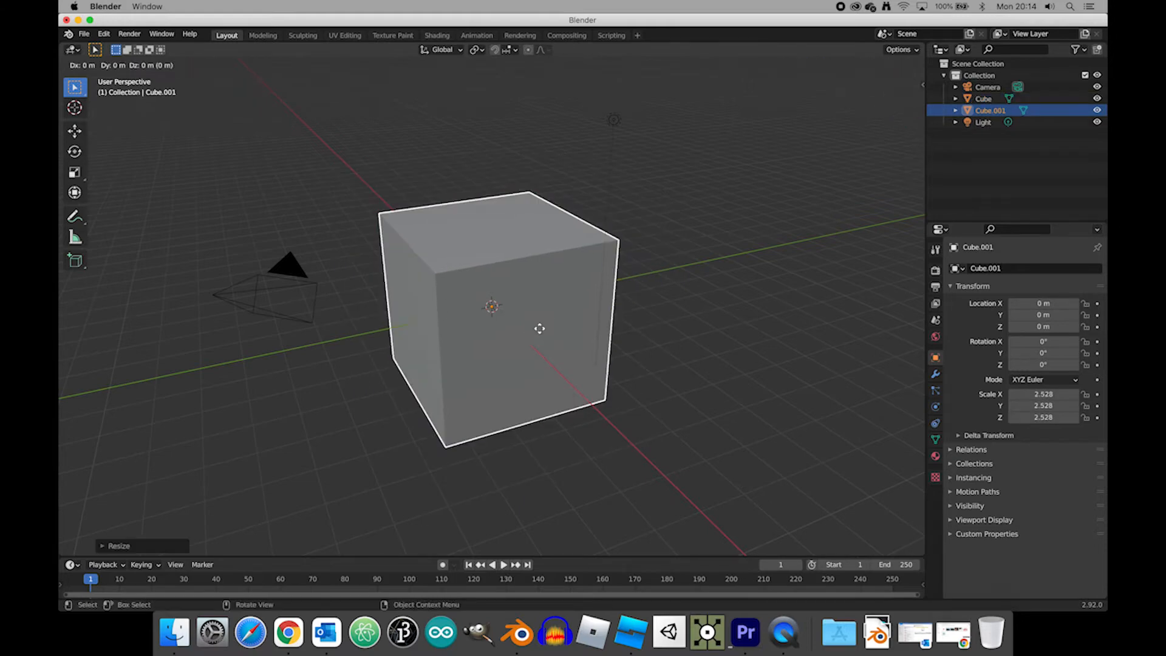
right_click(539, 328)
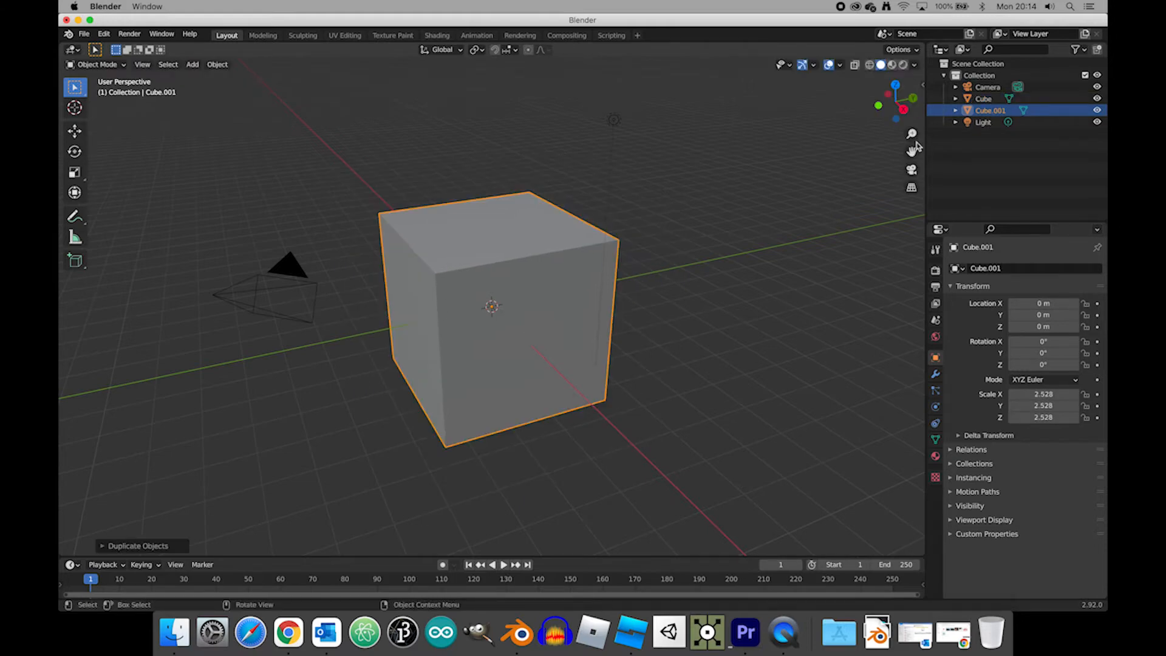
click(983, 100)
click(990, 111)
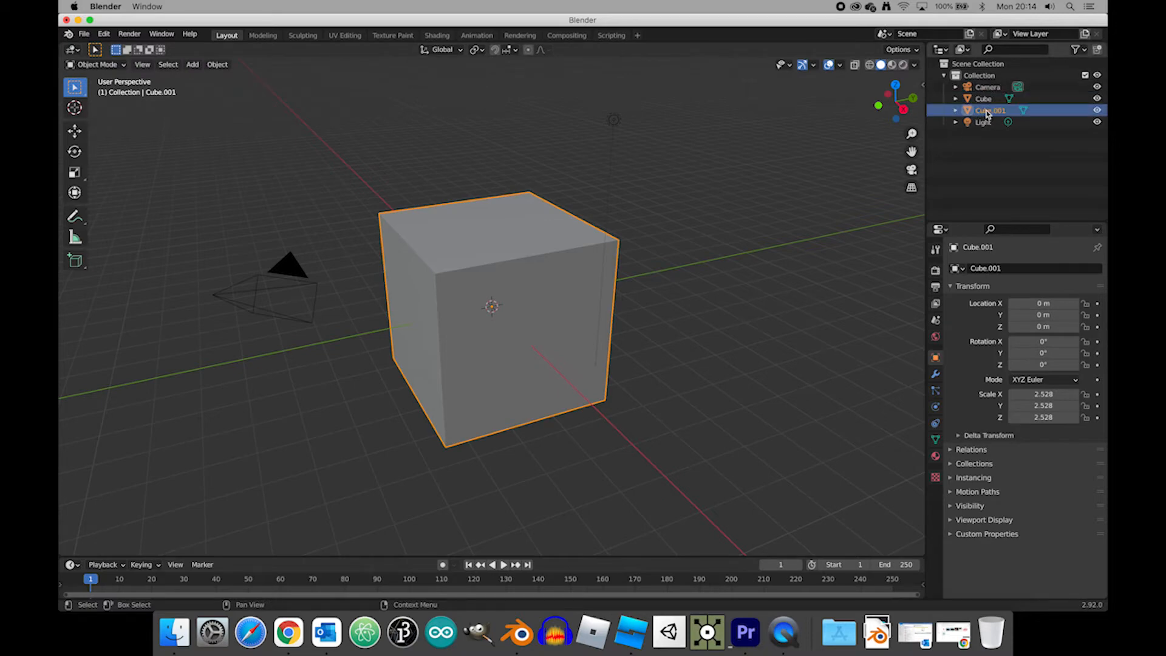
click(984, 99)
click(991, 111)
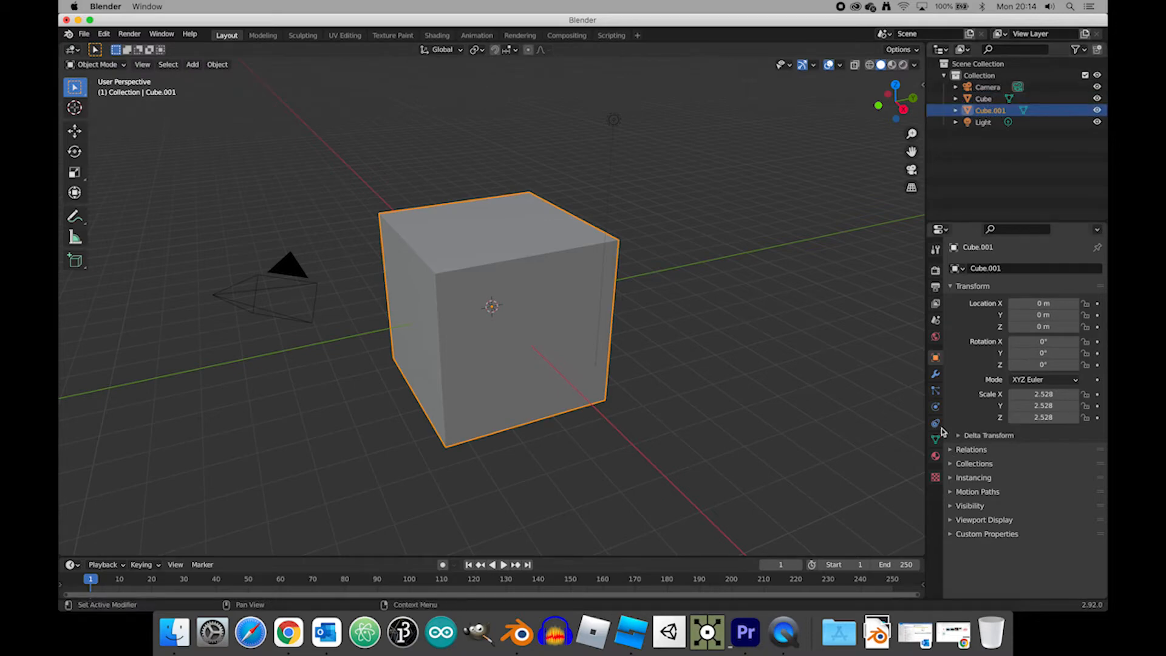
Step: Add a Wireframe modifier to the duplicated cube and set its thickness to about 0.414 m
click(937, 376)
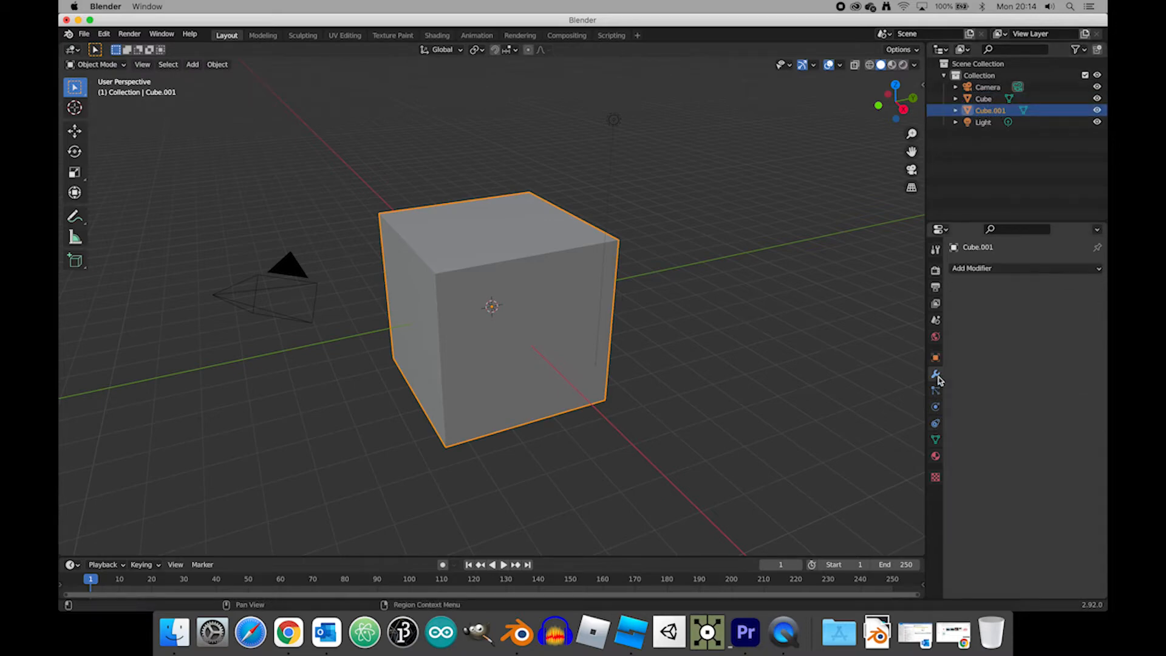
click(997, 268)
click(865, 533)
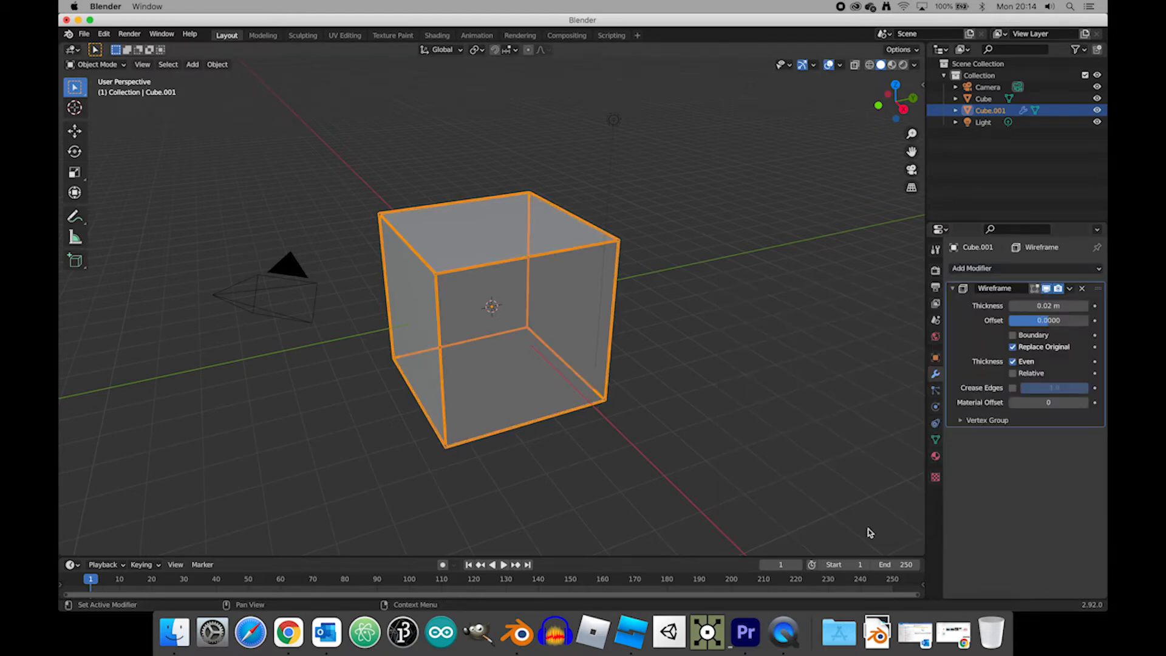
mouse_move(1031, 305)
mouse_down()
mouse_move(1088, 305)
mouse_move(1008, 314)
mouse_move(1060, 310)
mouse_move(1026, 306)
mouse_up()
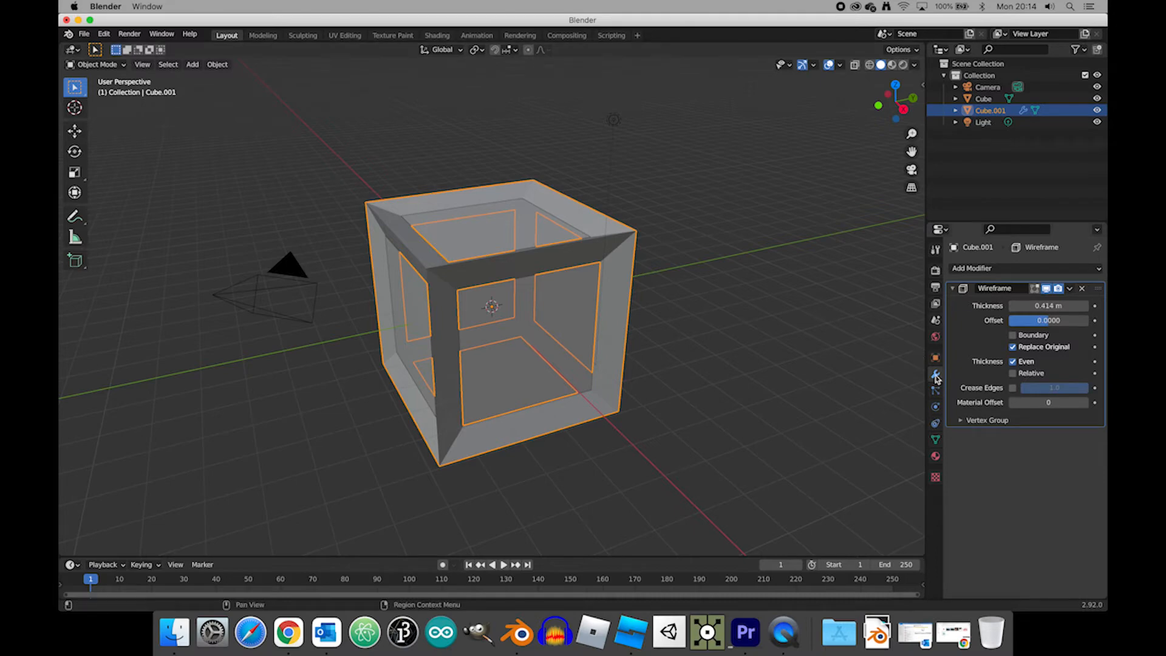
Step: Add a Bevel modifier to the wireframe cube and increase the Wireframe thickness to about 0.508 m
click(1020, 270)
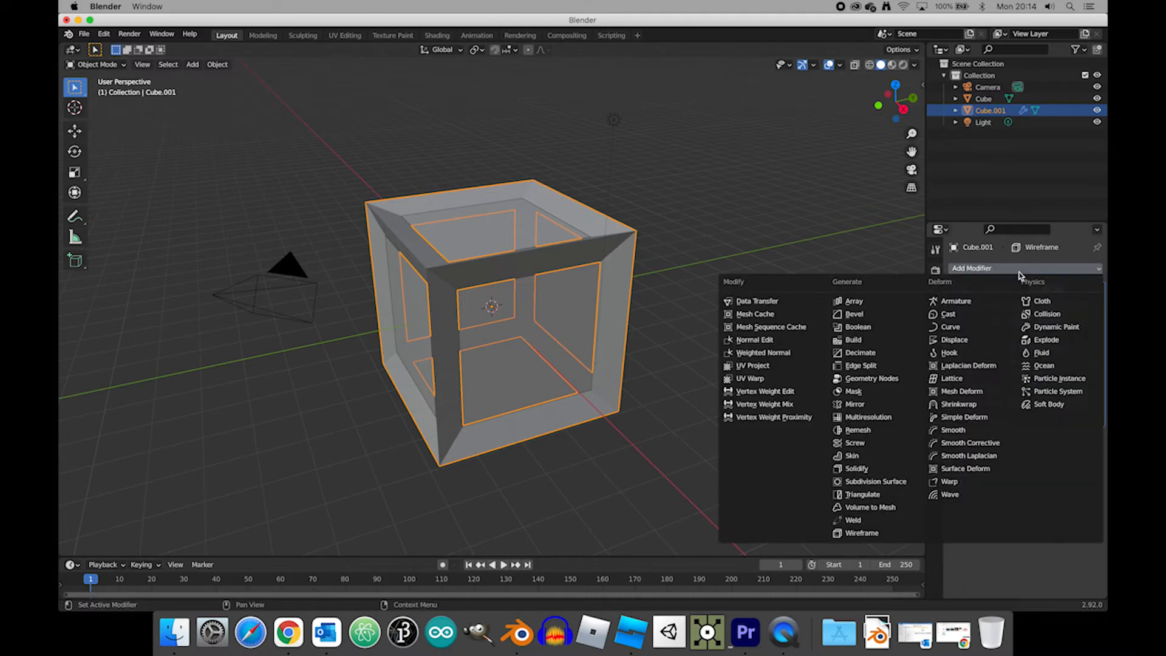
click(875, 314)
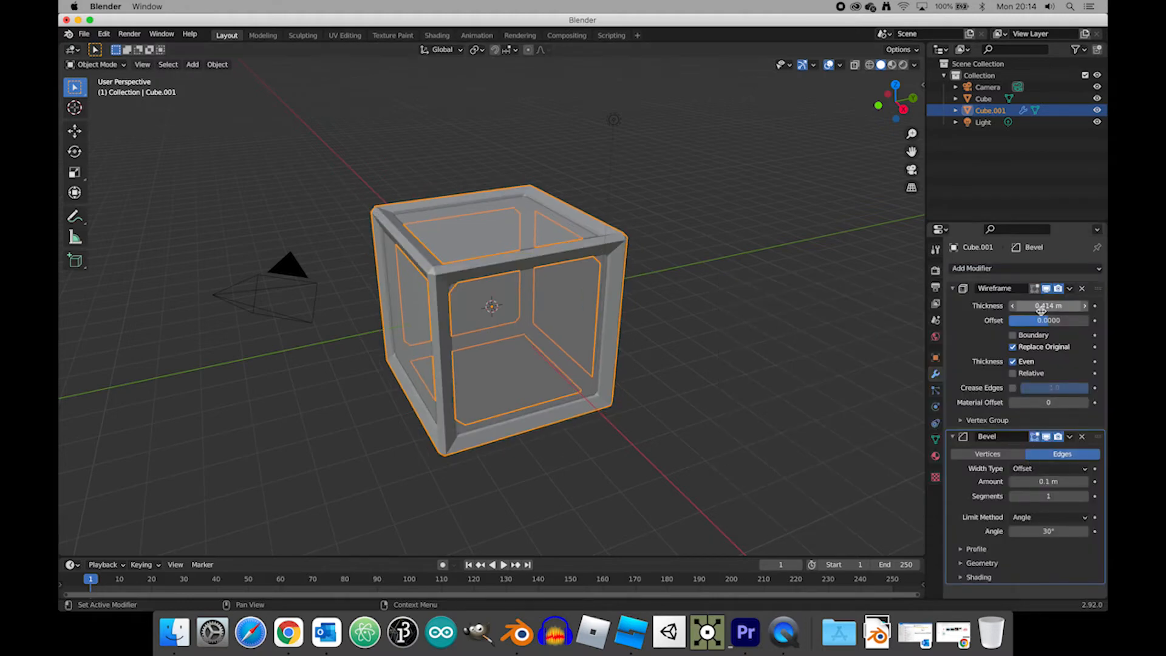
drag(1049, 305, 1069, 306)
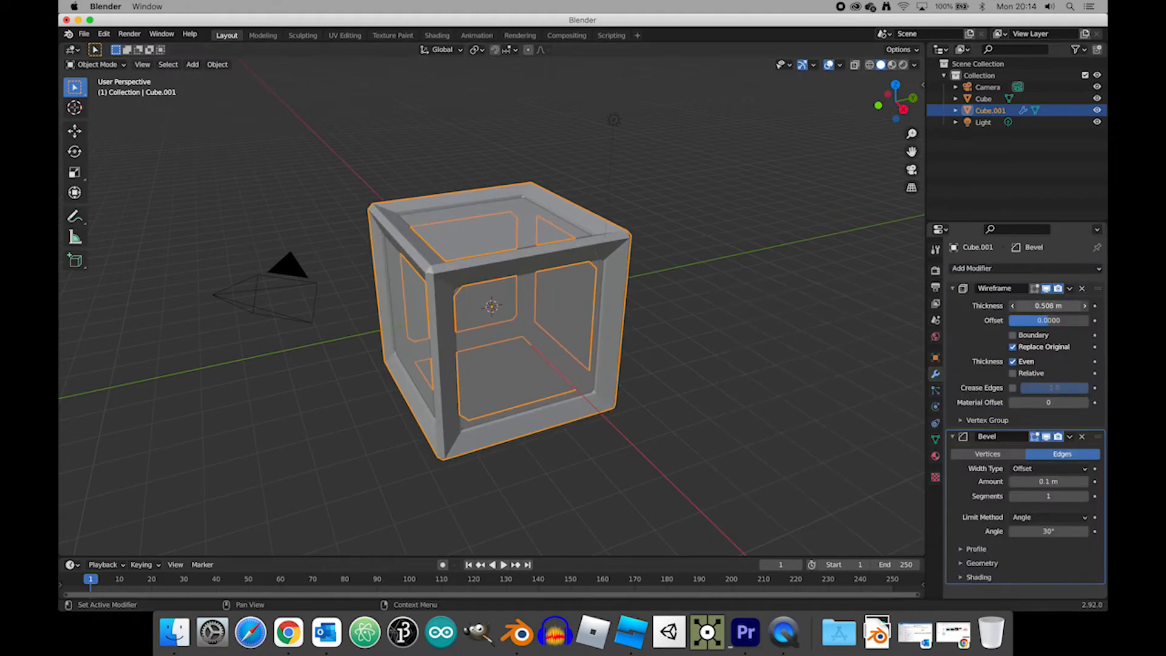
Step: Deselect the crate and export the scene as a Wavefront OBJ file named untitled.obj in the home folder
click(986, 123)
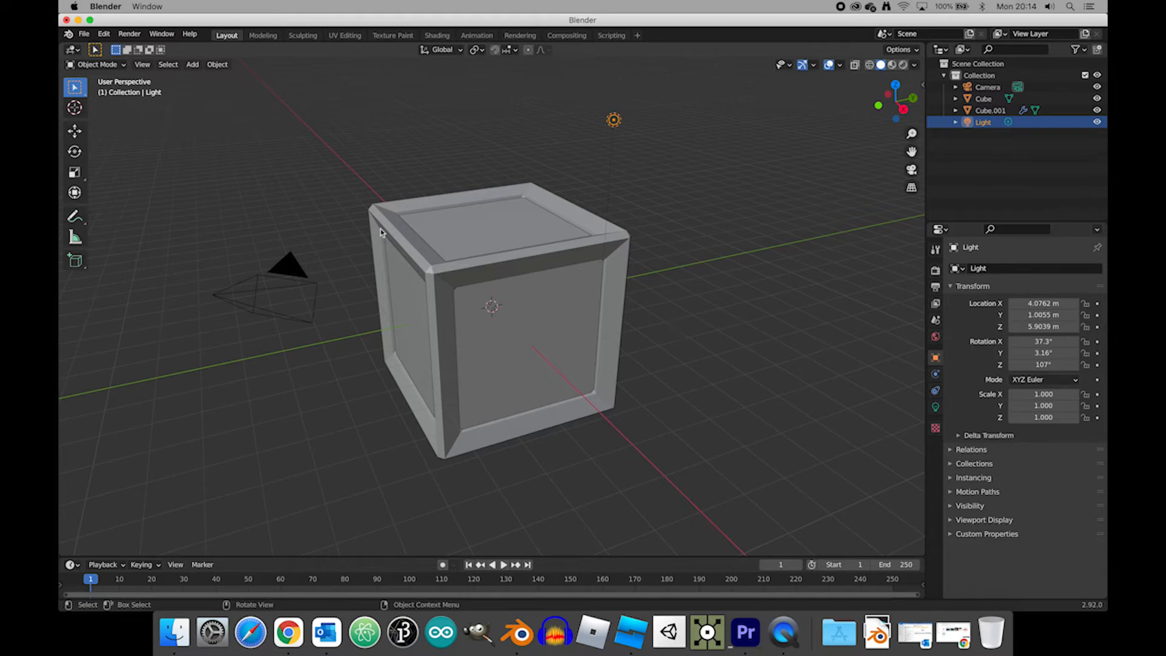
click(84, 34)
mouse_move(144, 237)
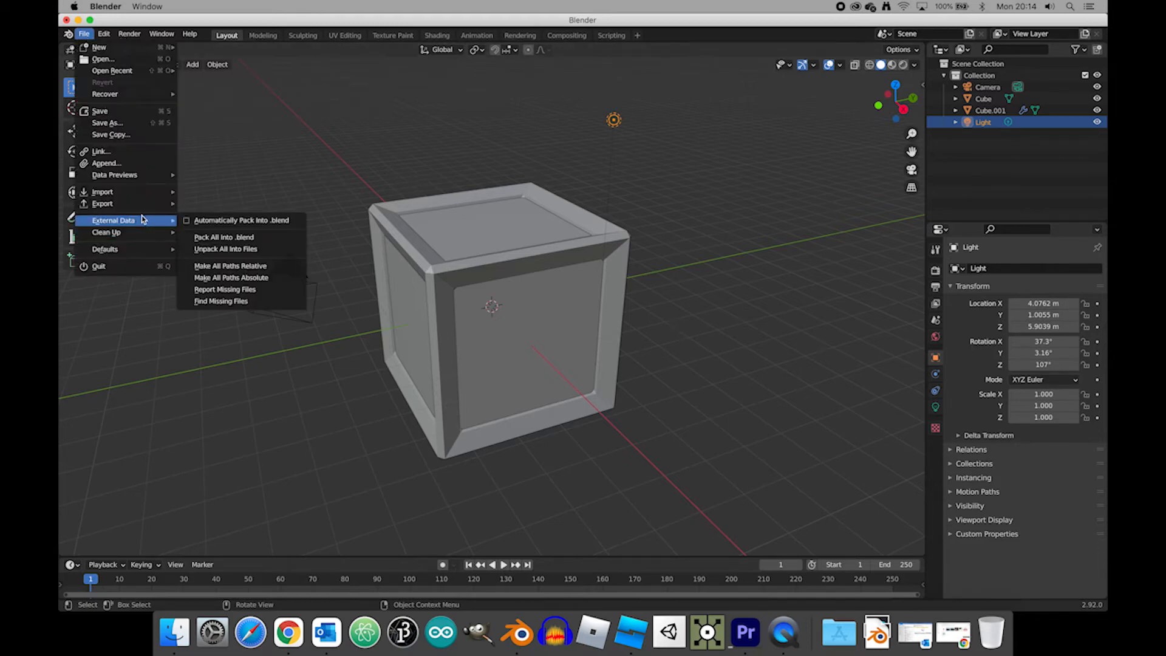
mouse_move(136, 210)
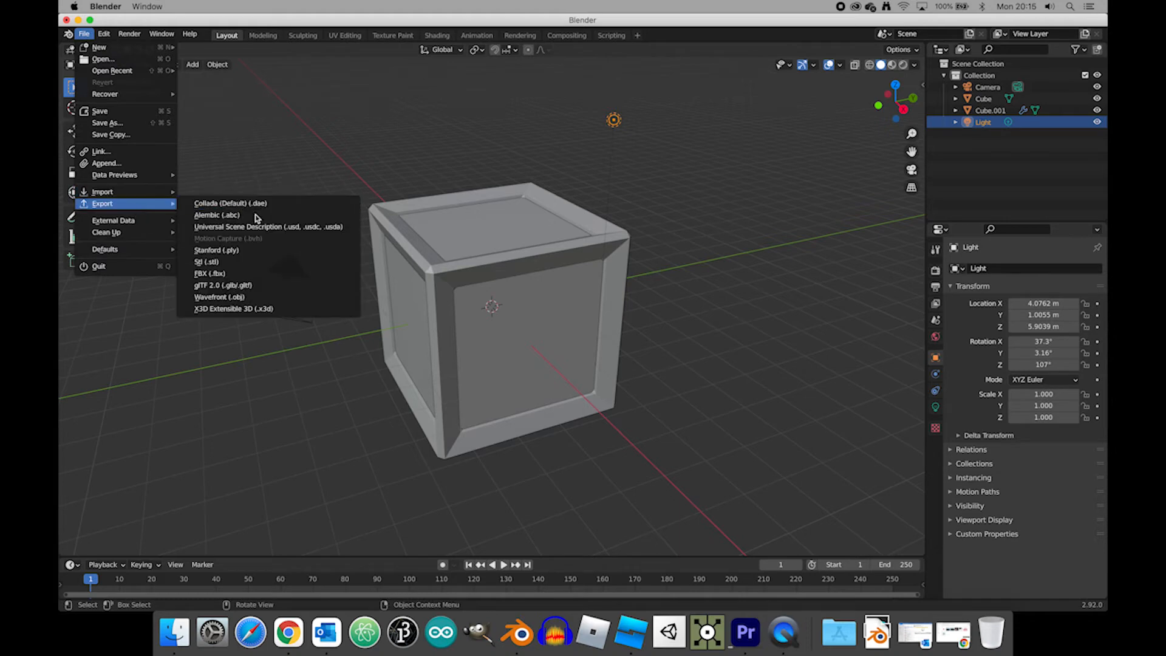
click(255, 299)
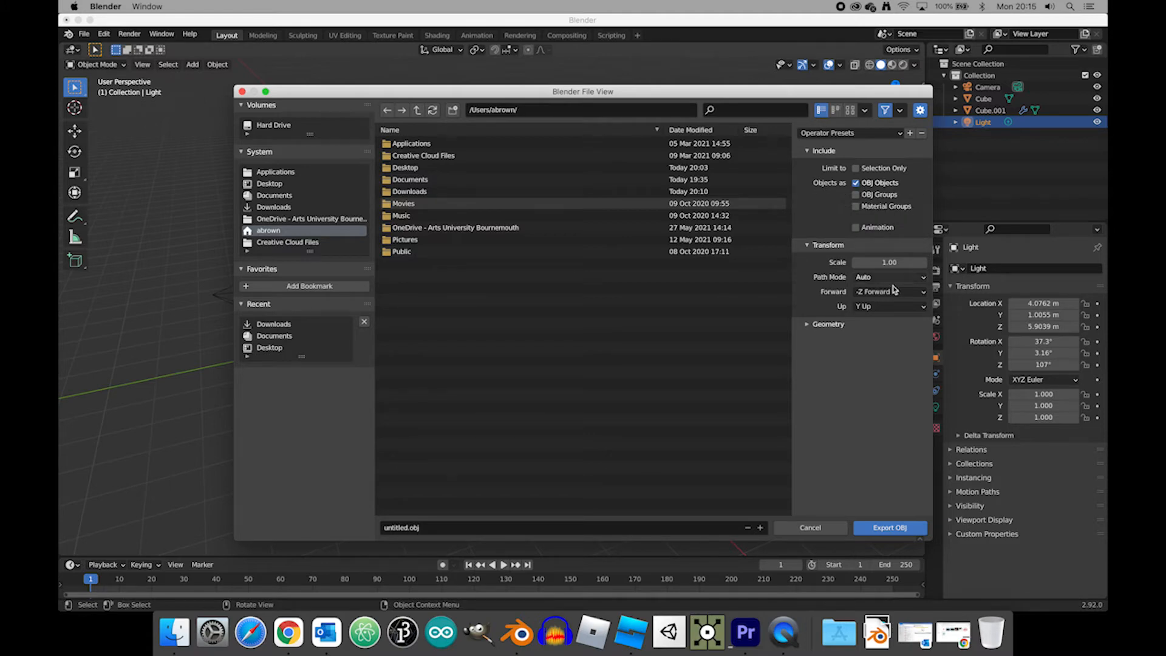
click(887, 527)
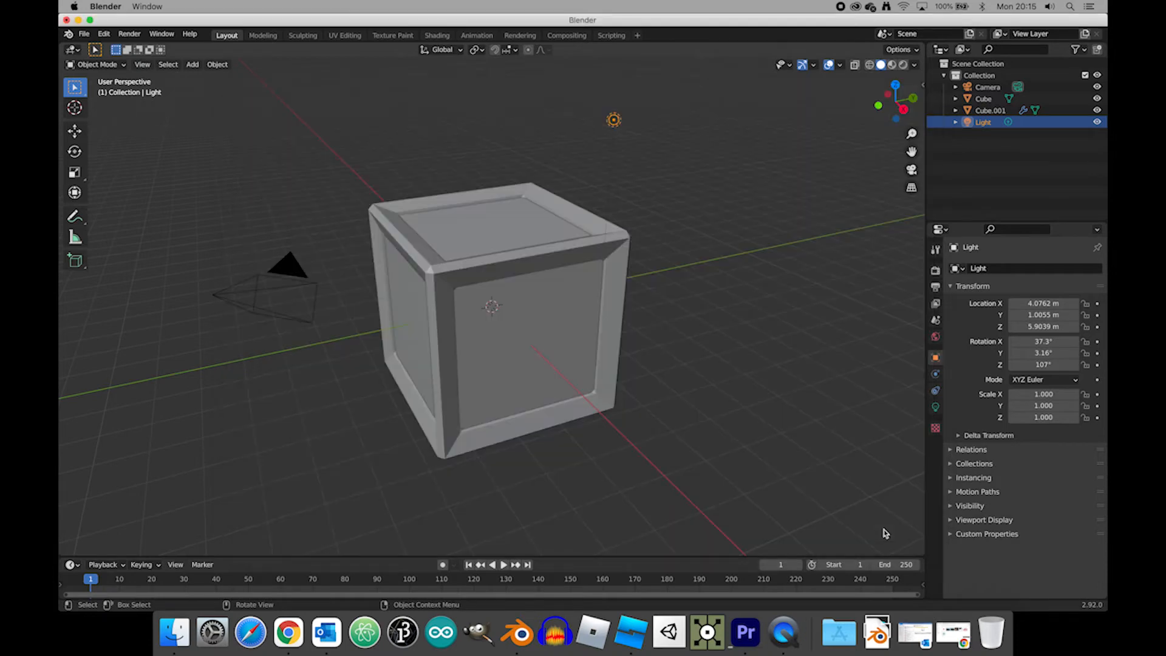
Step: Switch to Roblox Studio, show the Asset Manager and open its Meshes folder
click(633, 636)
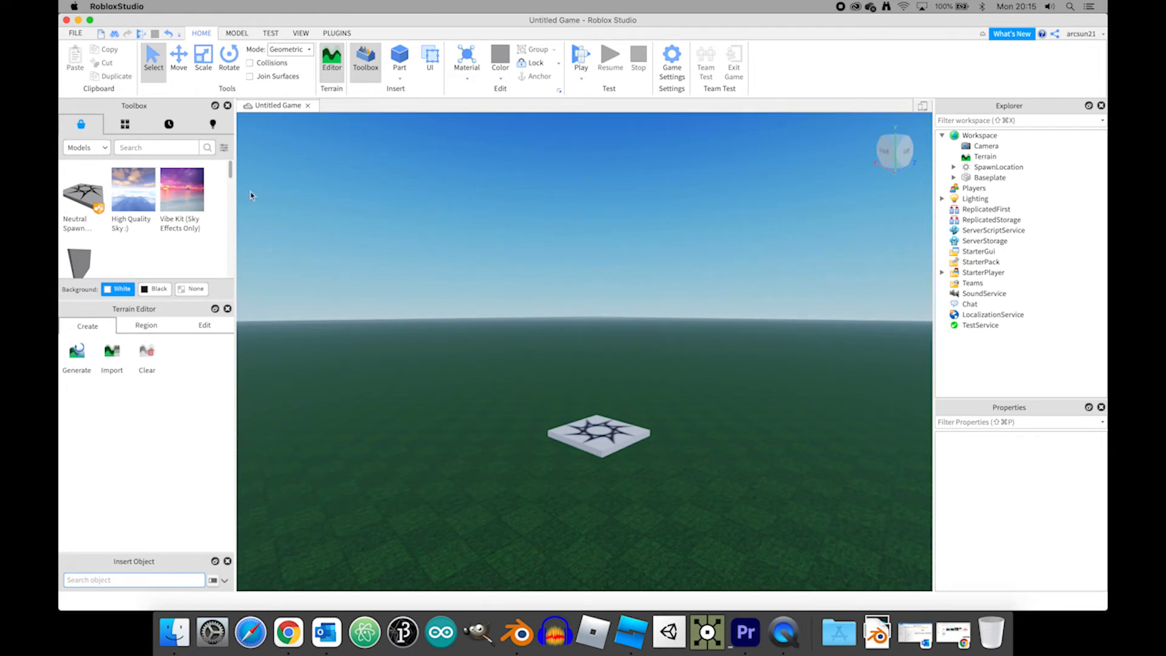
click(302, 33)
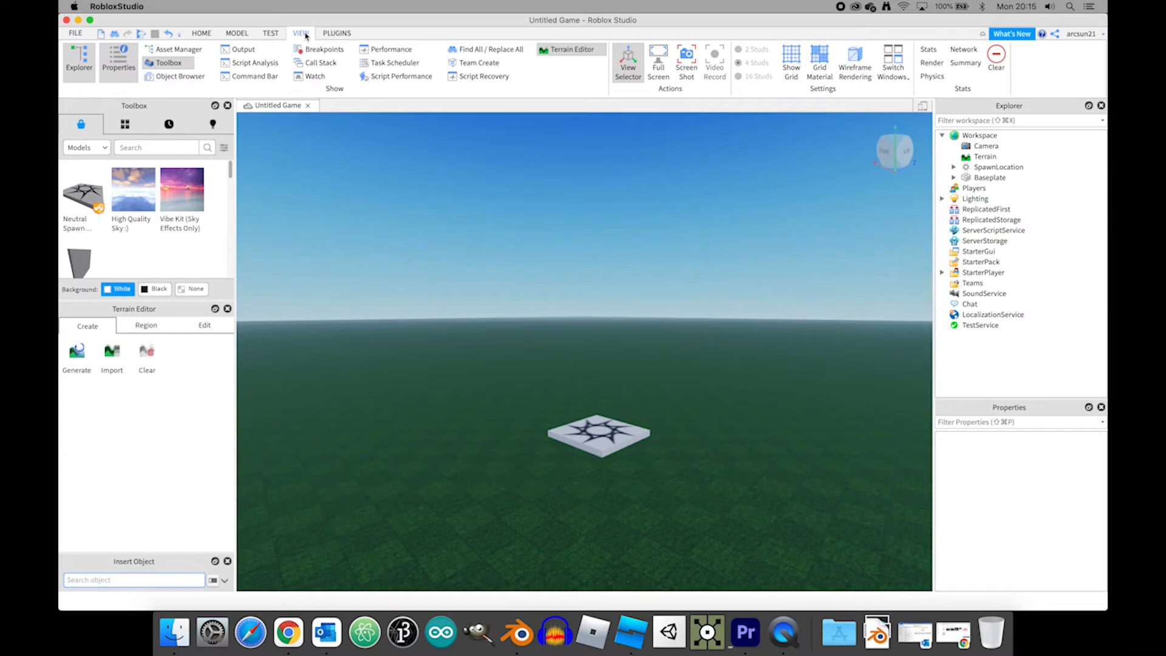
click(178, 50)
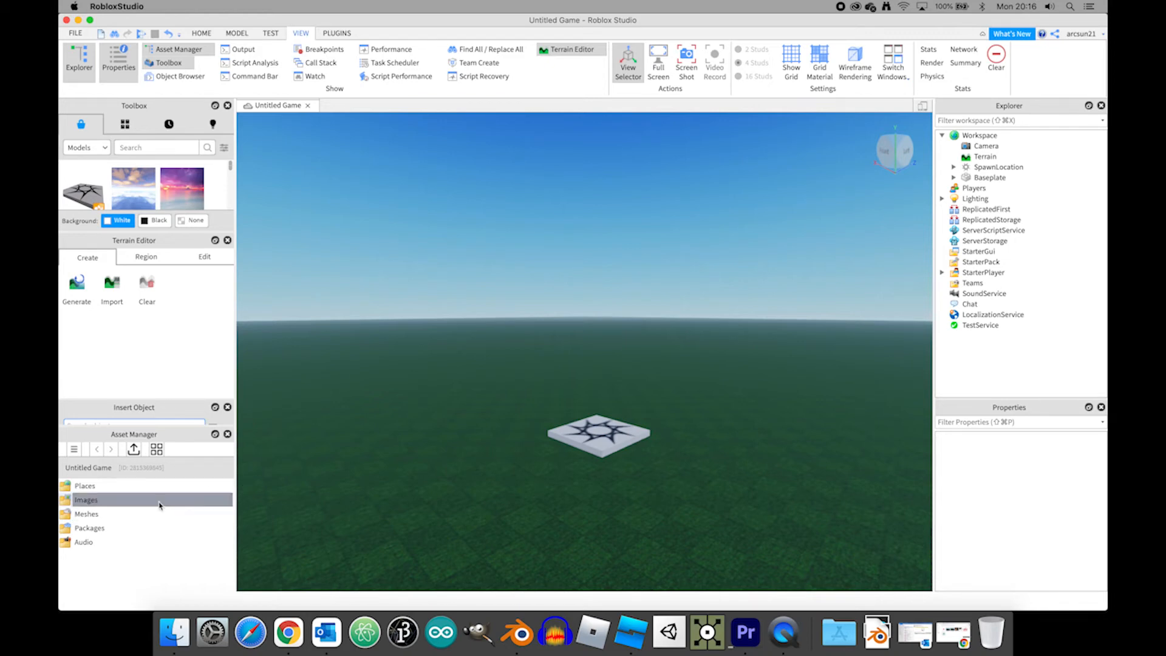
click(105, 516)
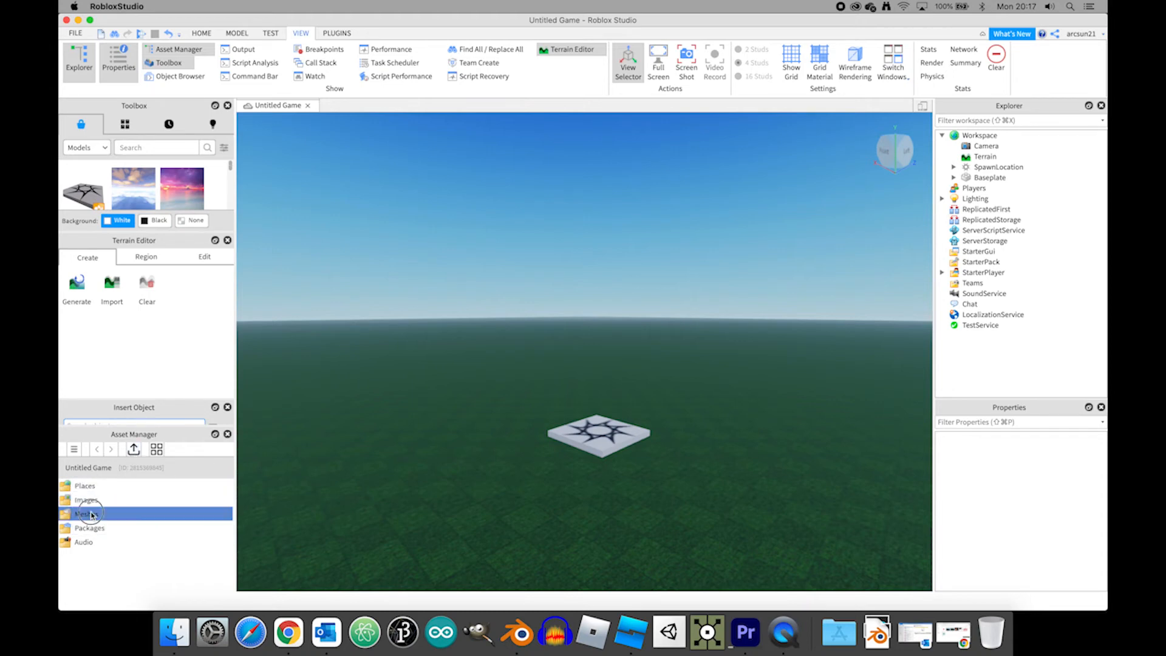
double_click(92, 515)
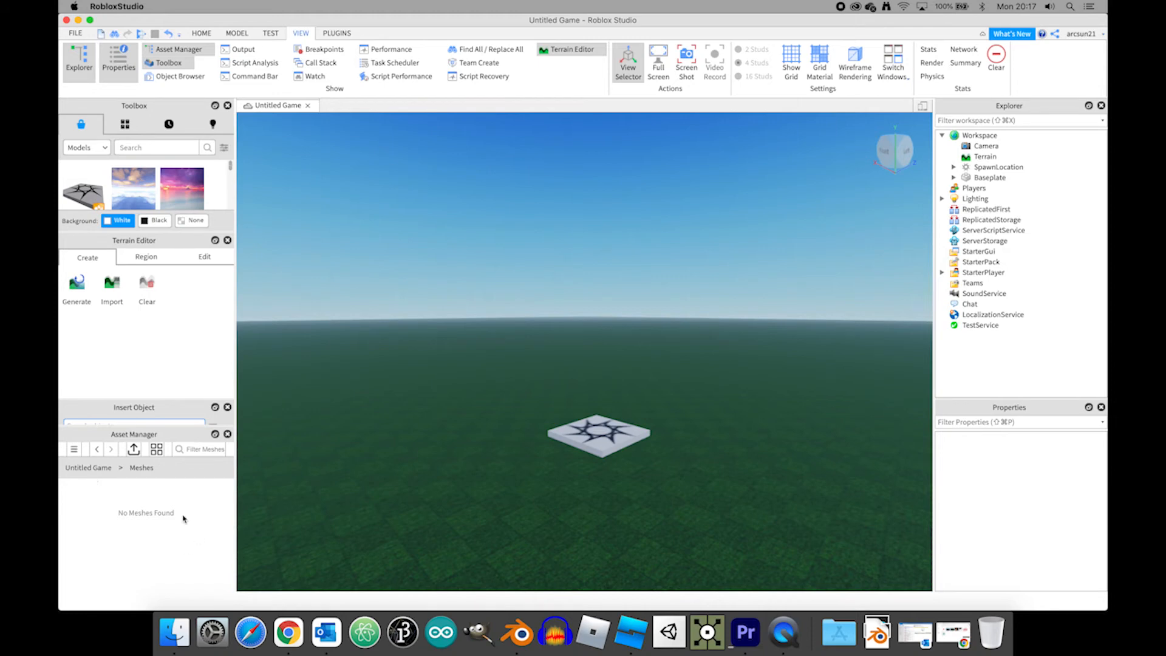
Step: Import wireCube.obj from the Documents folder as a single mesh and close the Bulk Import window
click(134, 450)
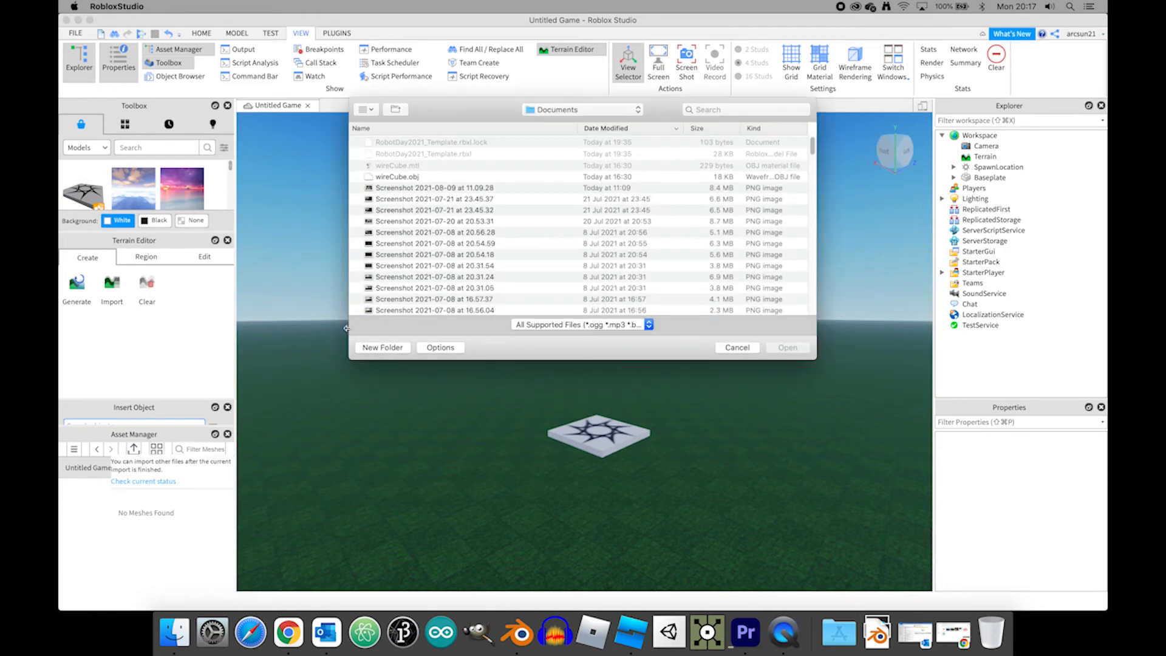
click(408, 178)
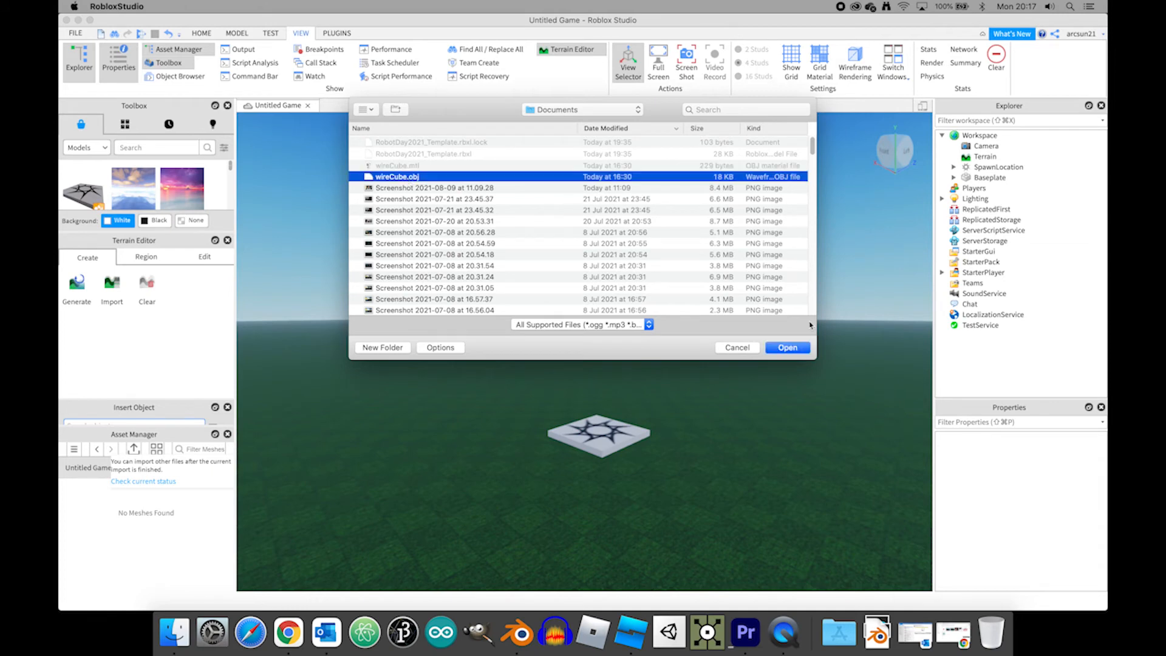
click(790, 347)
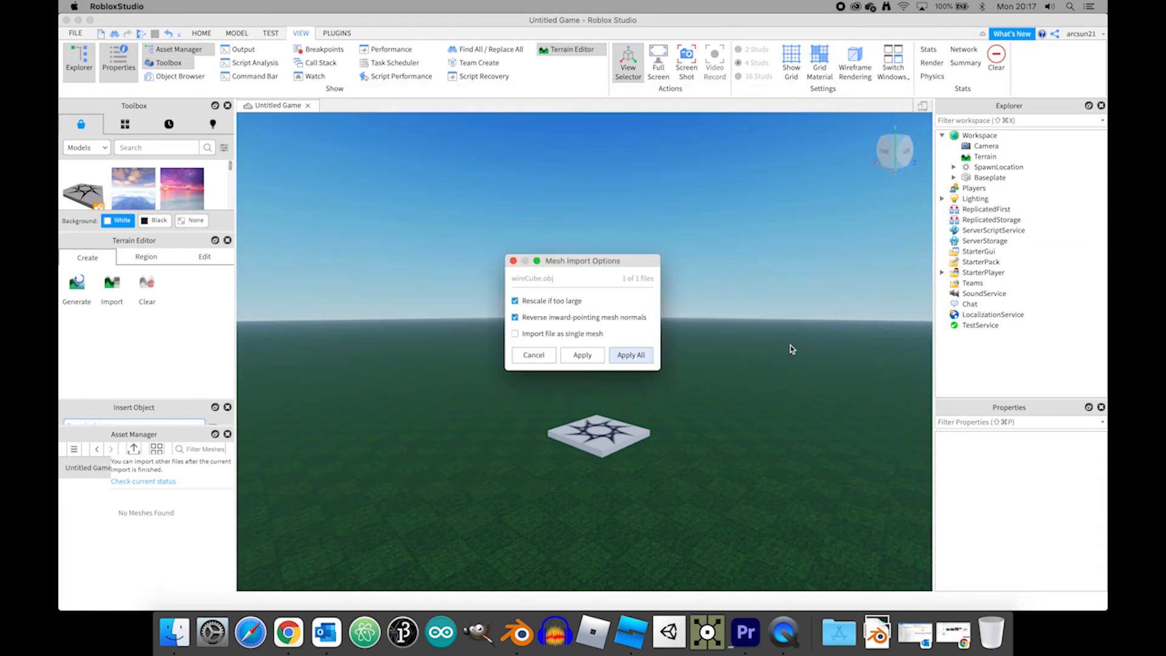
click(517, 334)
click(582, 355)
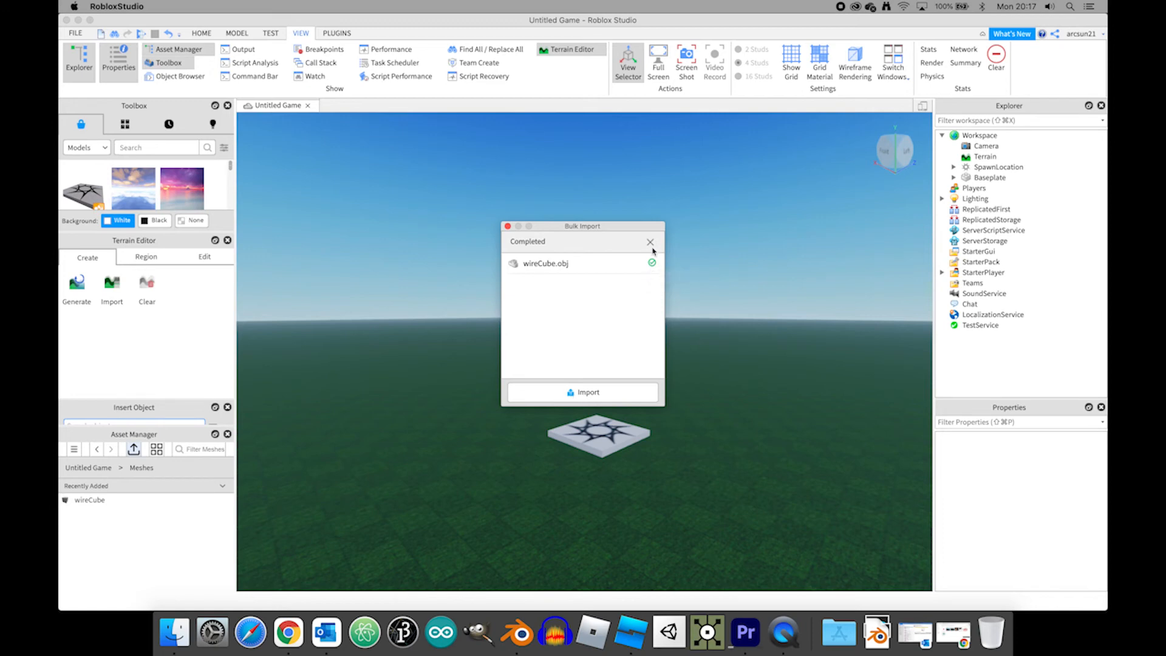
click(653, 243)
click(508, 227)
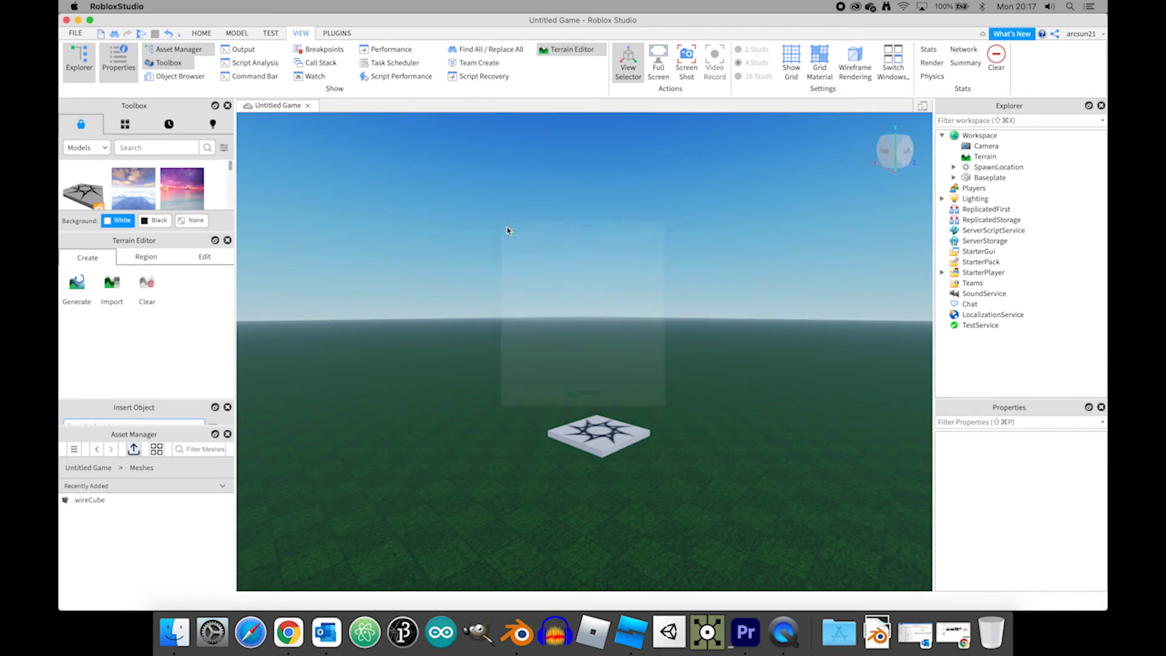
Step: Insert the imported wireCube mesh from the Asset Manager into the workspace
click(98, 501)
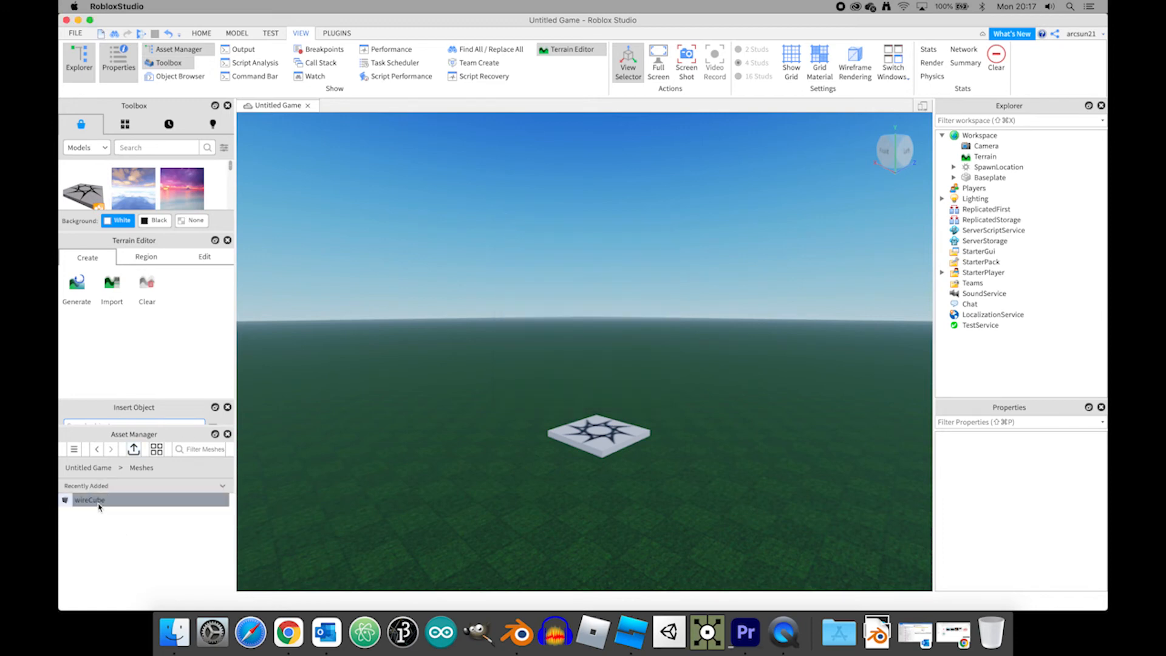
right_click(131, 503)
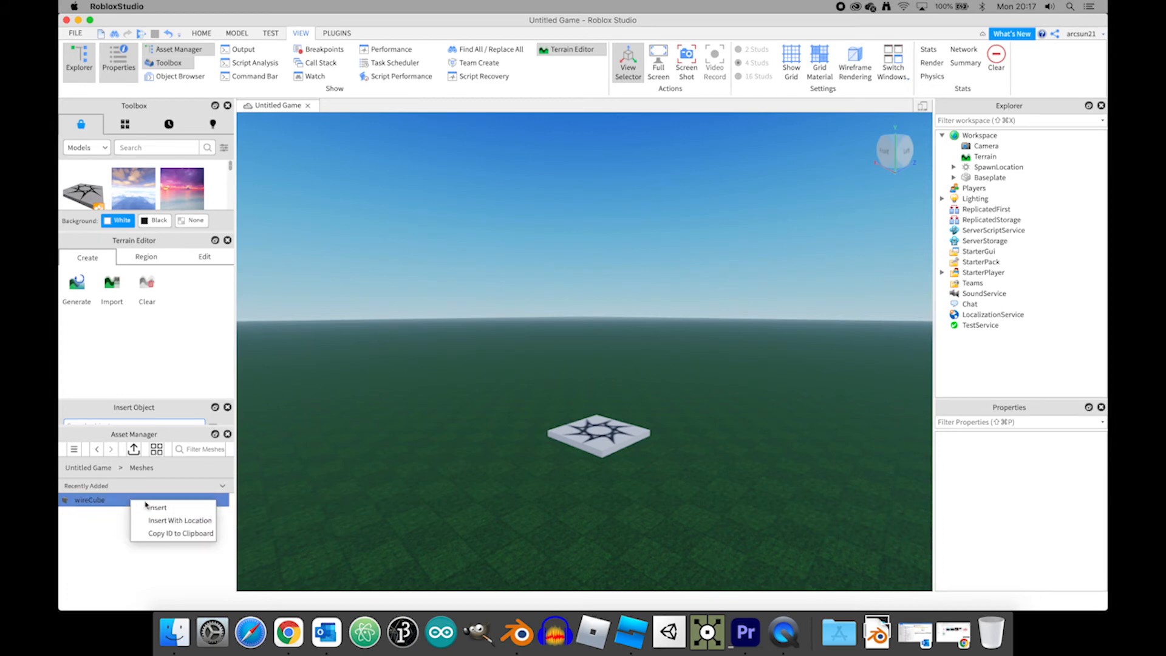
click(158, 508)
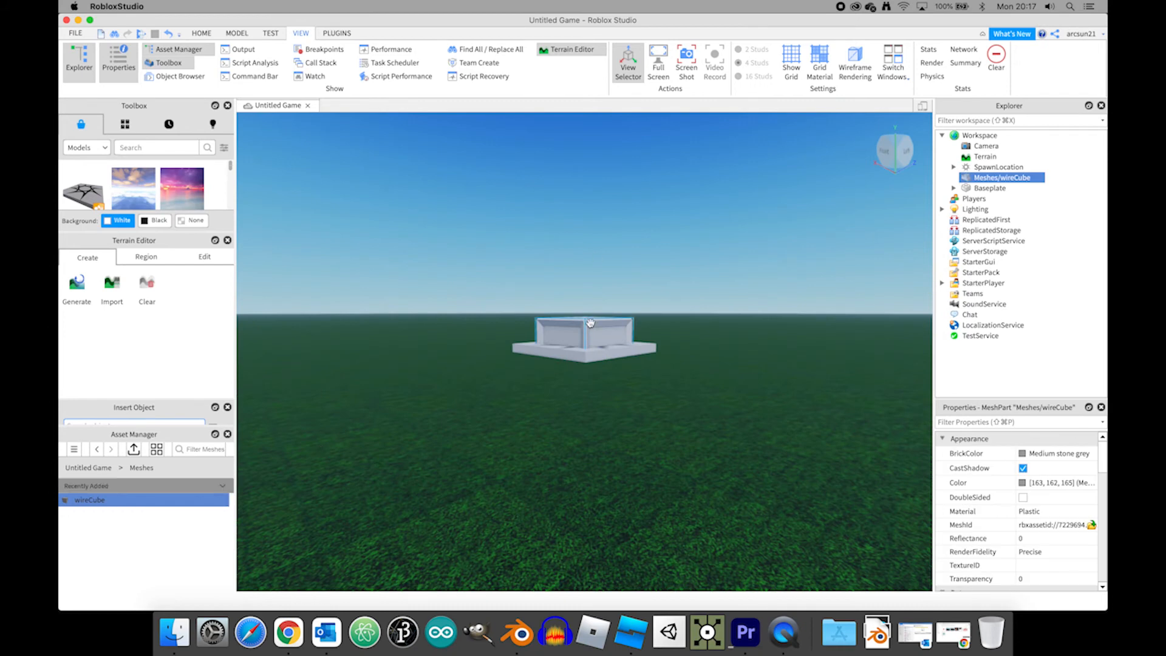
Step: Move the wireCube mesh up out of the ground and sideways along the red axis, off the spawn pad
click(202, 35)
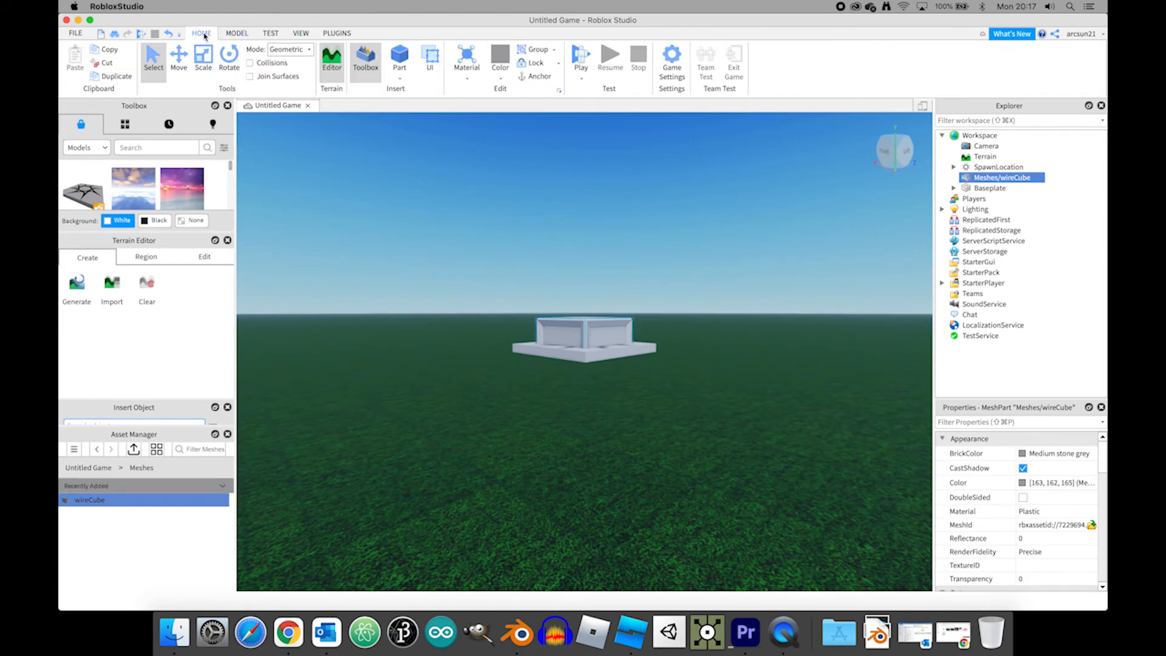
click(178, 58)
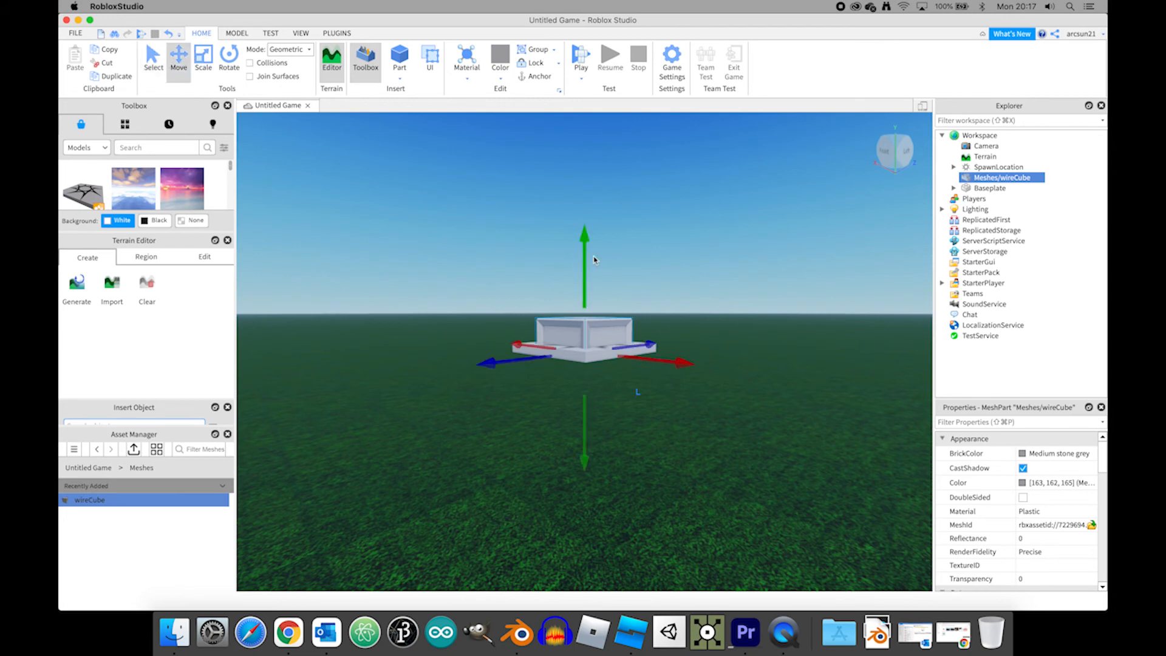
drag(586, 258, 588, 183)
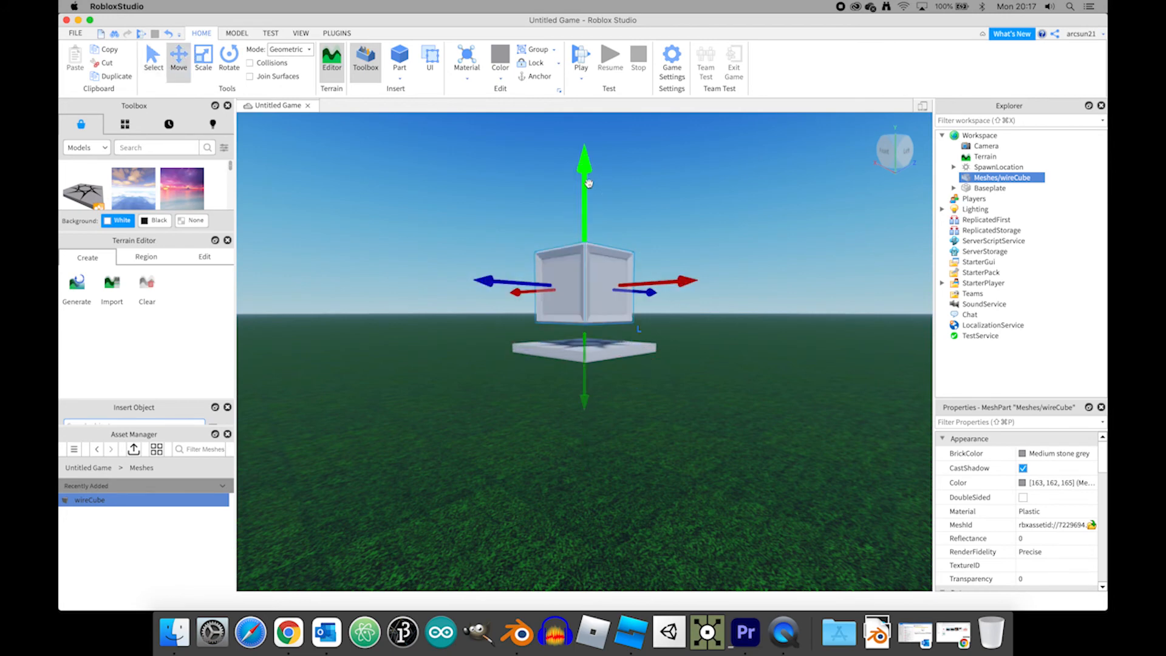
right_drag(706, 315, 706, 316)
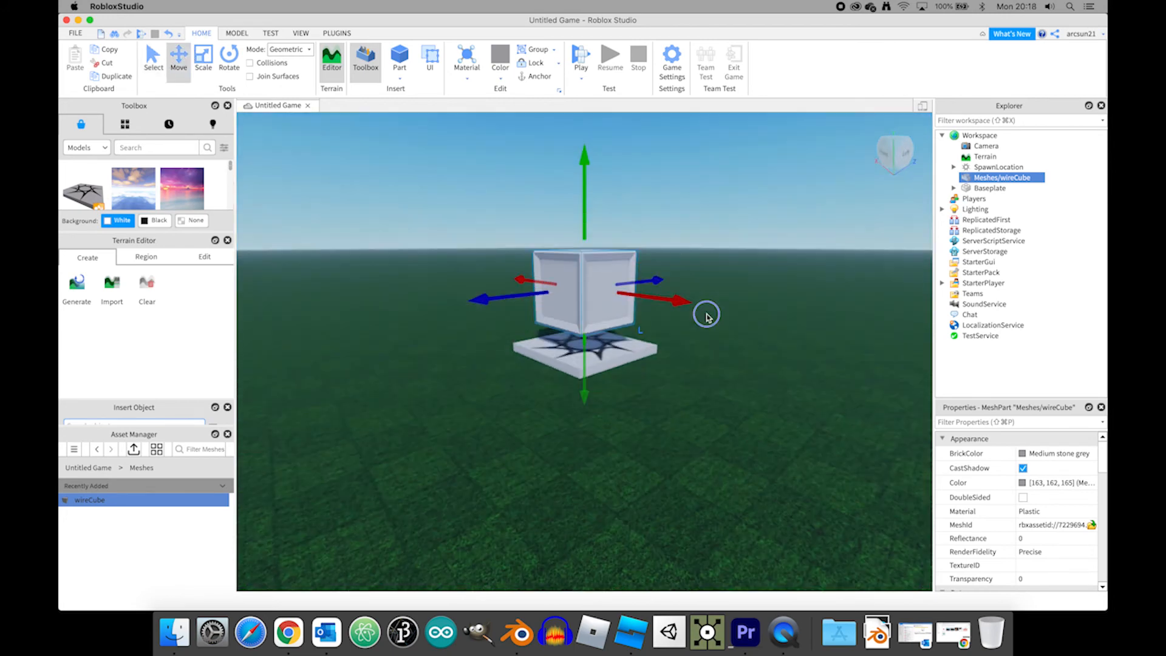
drag(680, 300, 778, 358)
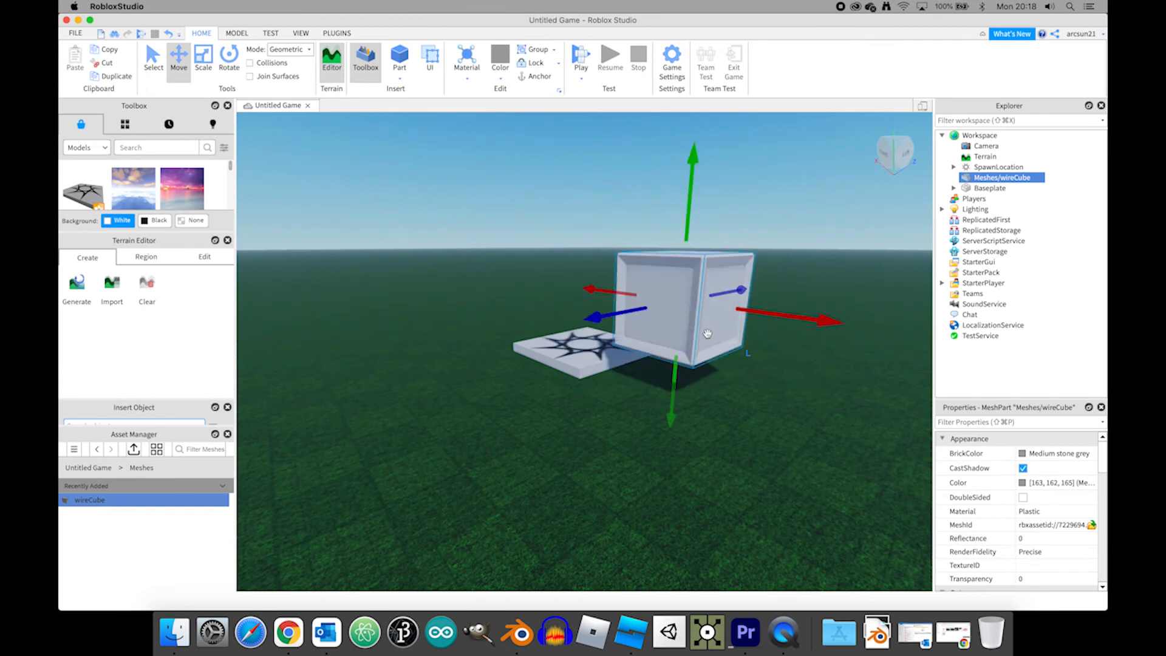
Step: Move the wireCube mesh across the baseplate to the near side of the spawn pad and lower it towards the ground
drag(708, 334, 440, 442)
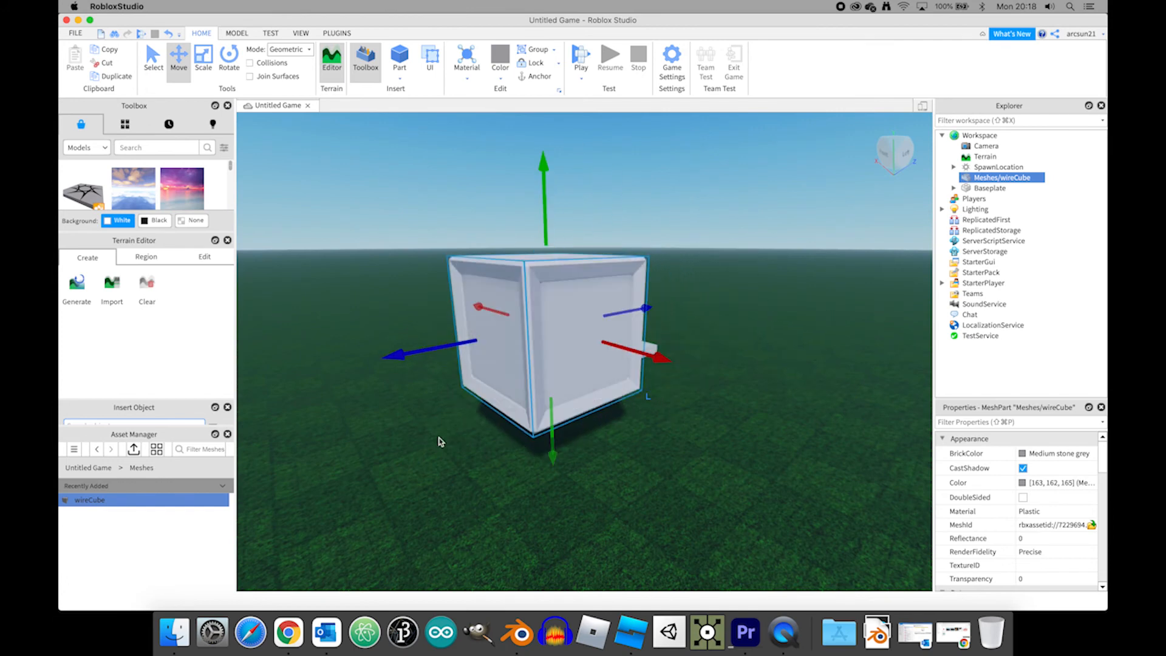
drag(634, 310, 588, 327)
drag(432, 181, 447, 268)
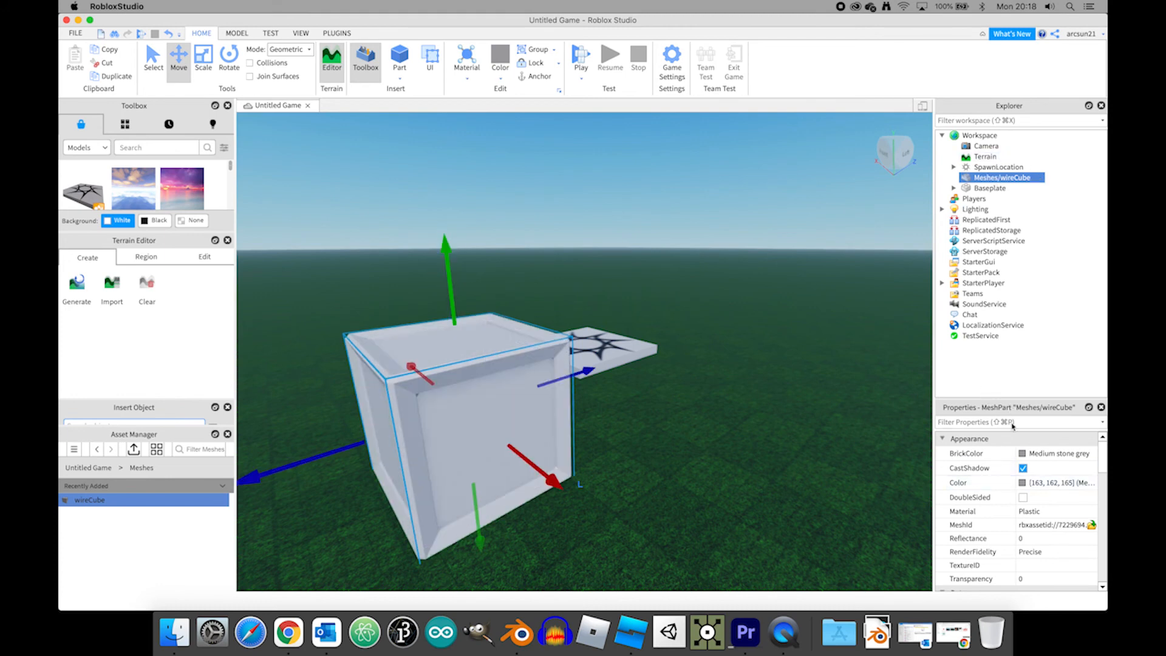
scroll(1015, 486, down, 2)
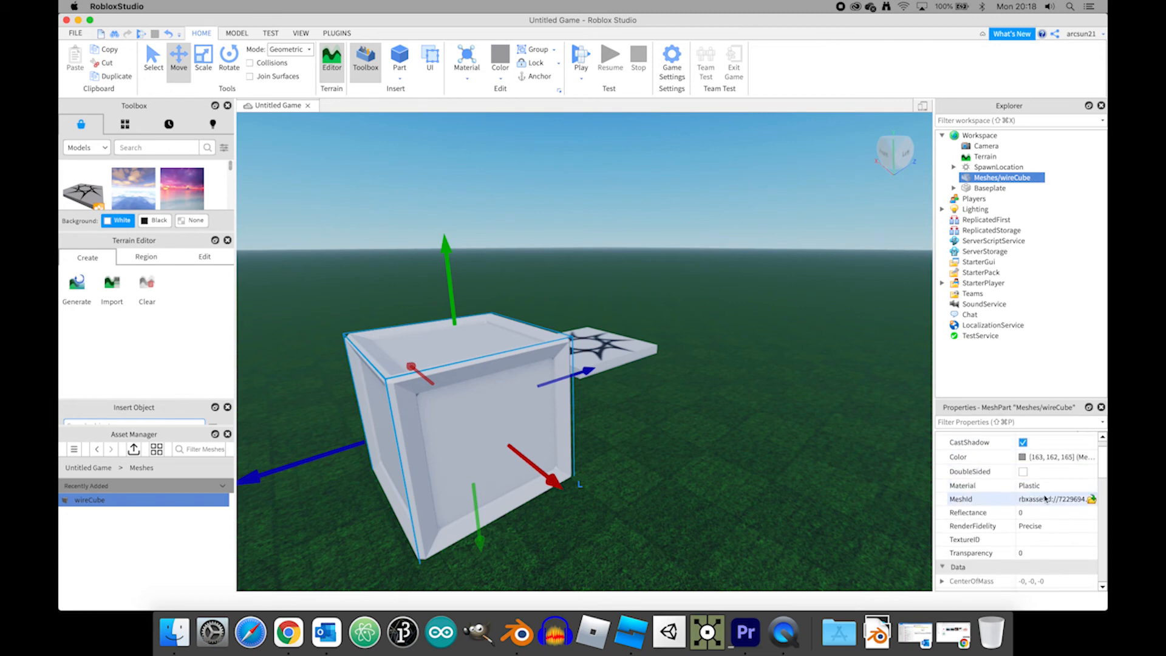
click(1023, 457)
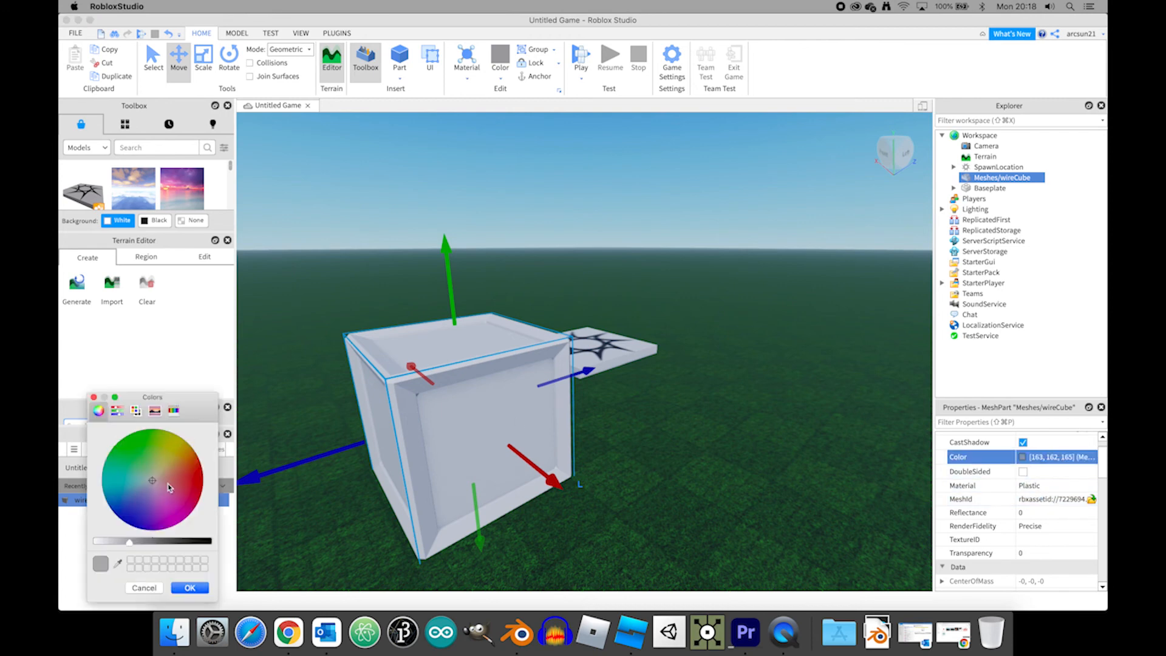
drag(171, 484, 185, 460)
click(94, 397)
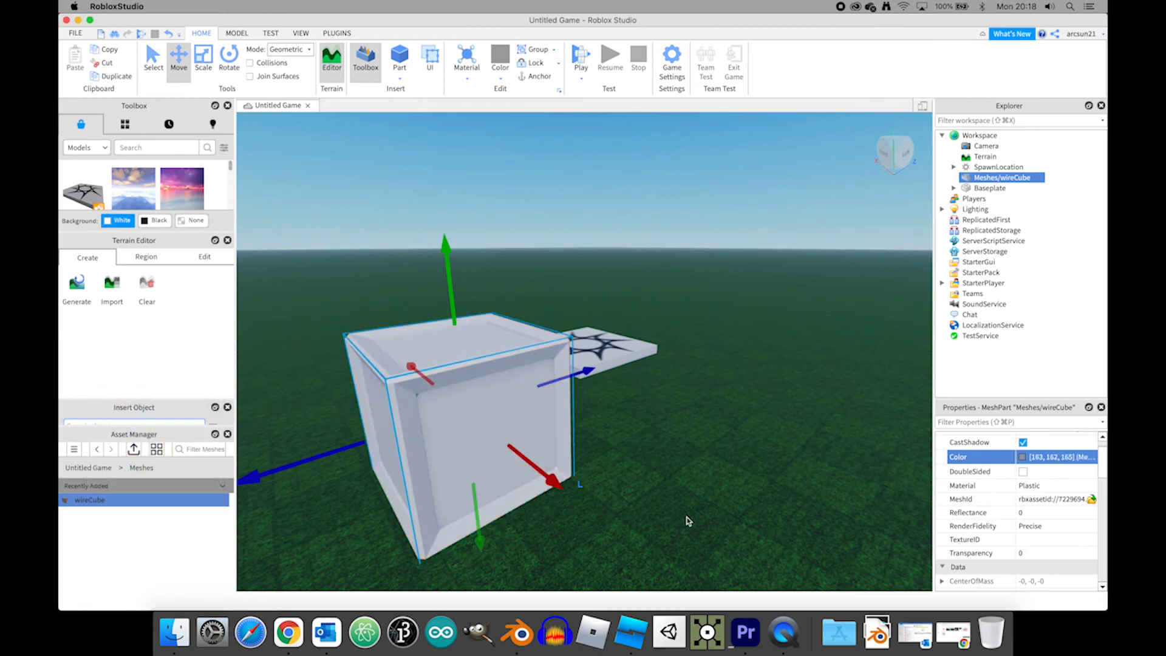
Step: Try the Wood material on the wireCube mesh and settle on WoodPlanks
click(1034, 486)
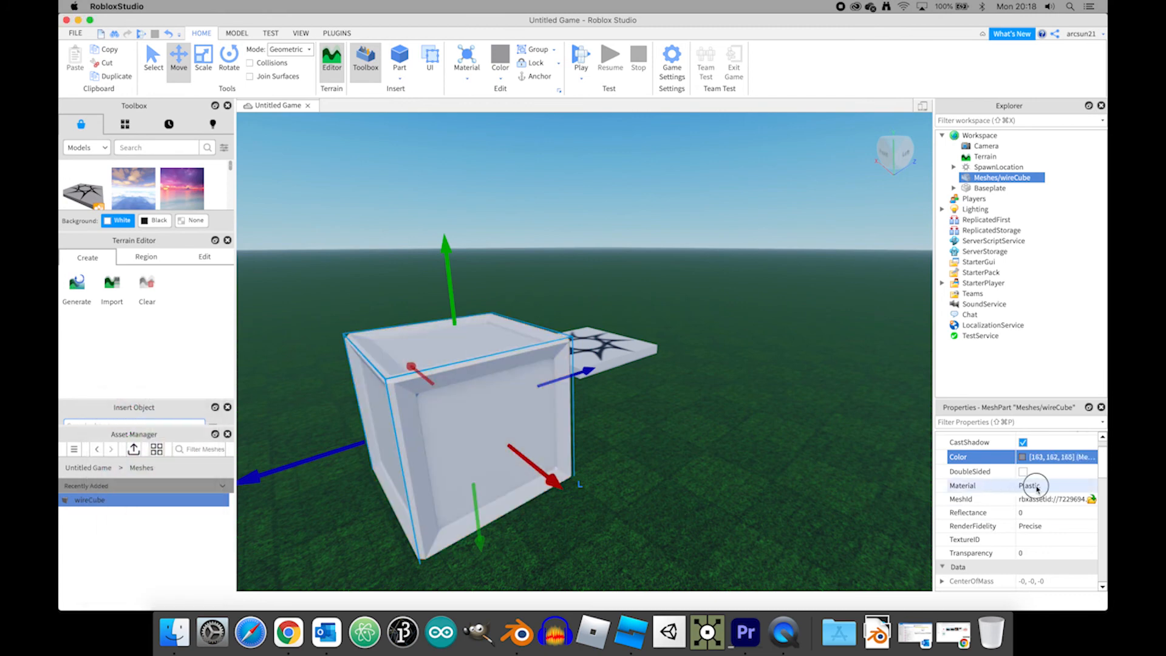
click(1094, 486)
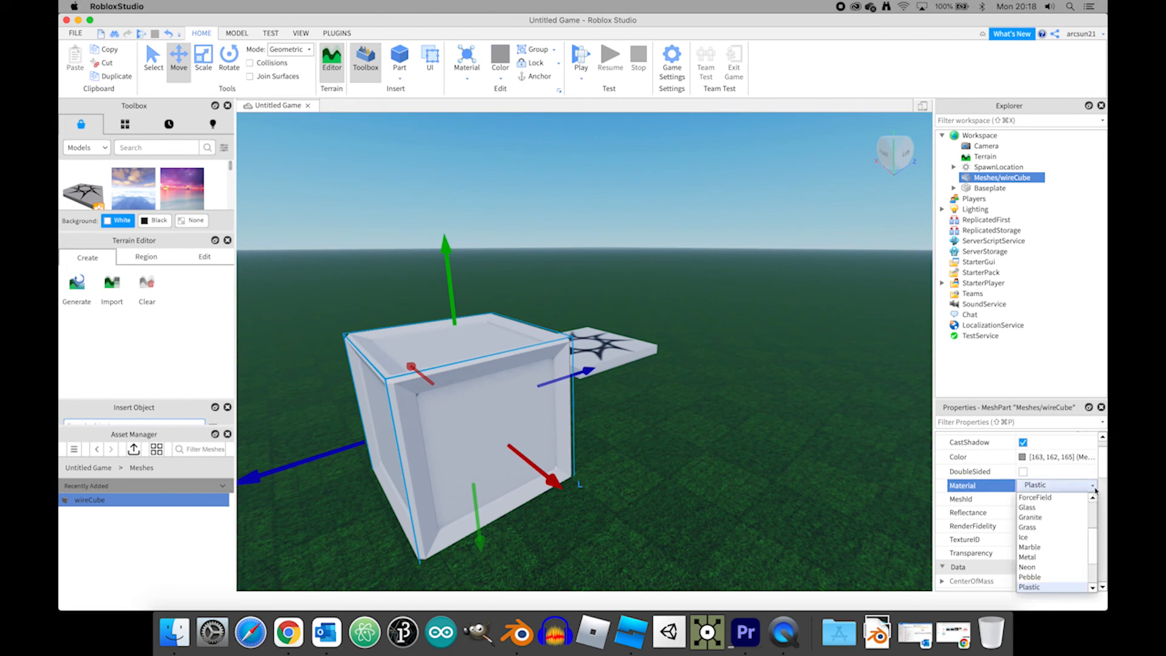
scroll(1037, 572, down, 2)
click(1036, 576)
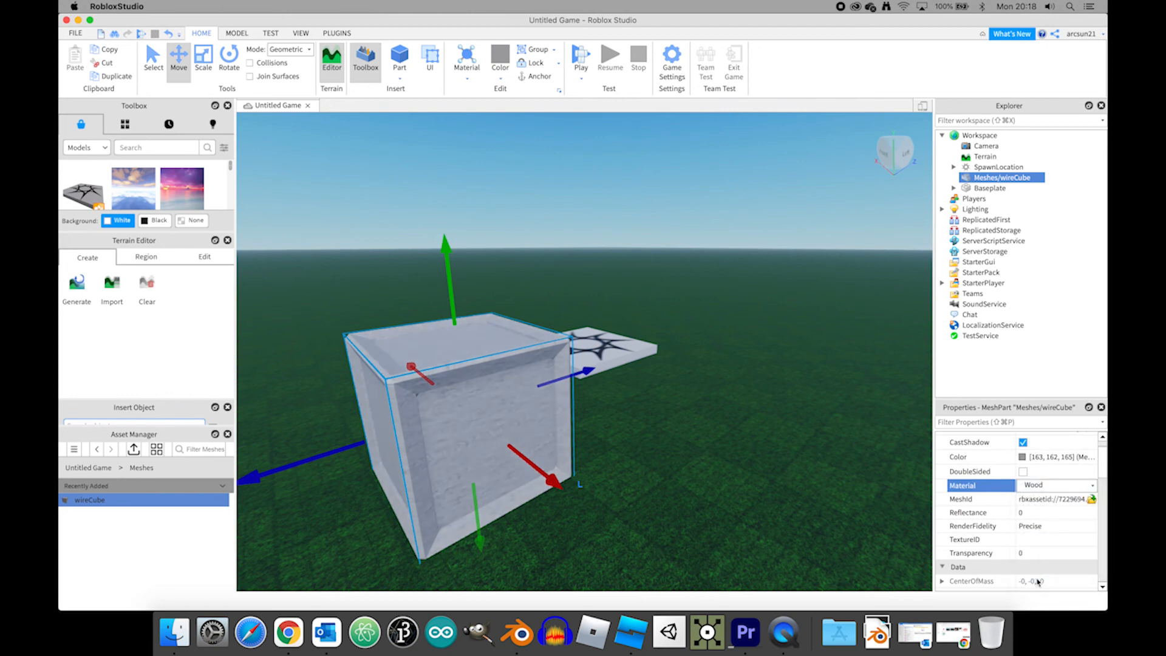
click(1063, 490)
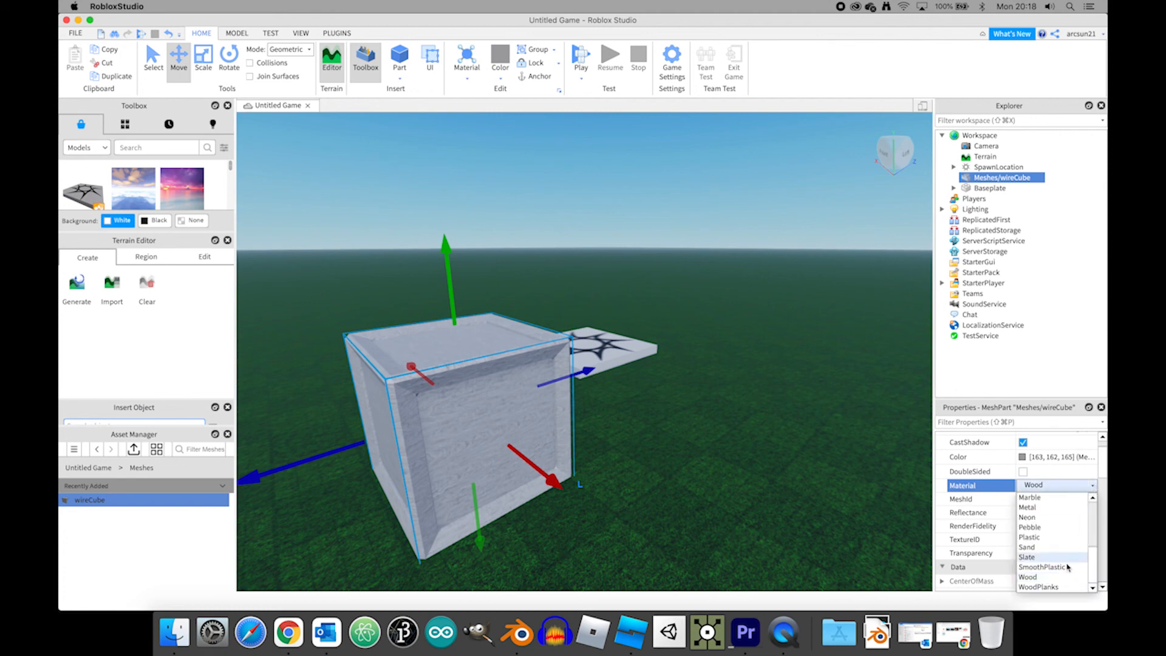
click(1055, 591)
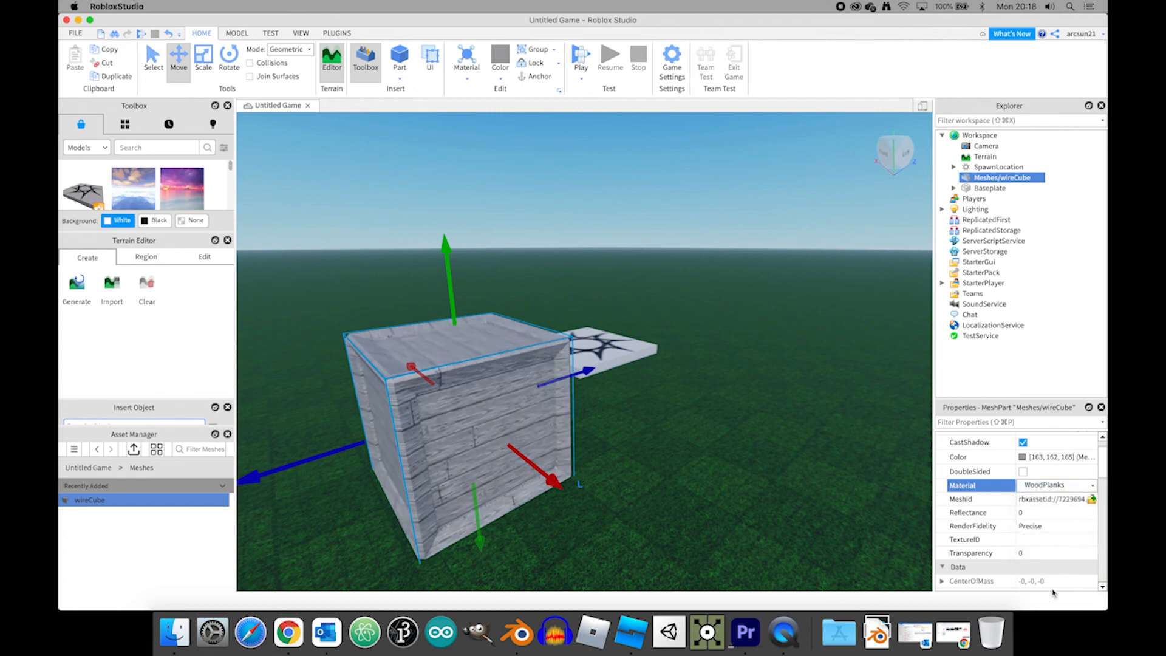
Step: Colour the wireCube mesh light brown, about RGB 169, 141, 114, and deselect it to view the finished crate
click(1024, 457)
drag(153, 485, 163, 472)
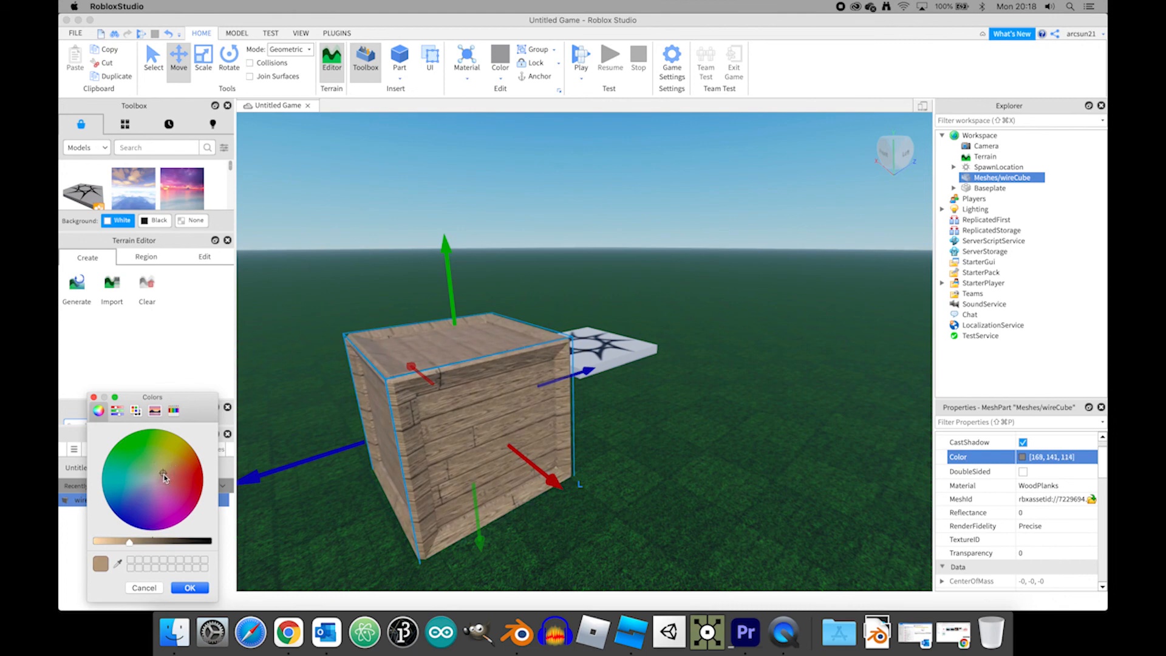
click(188, 588)
click(690, 404)
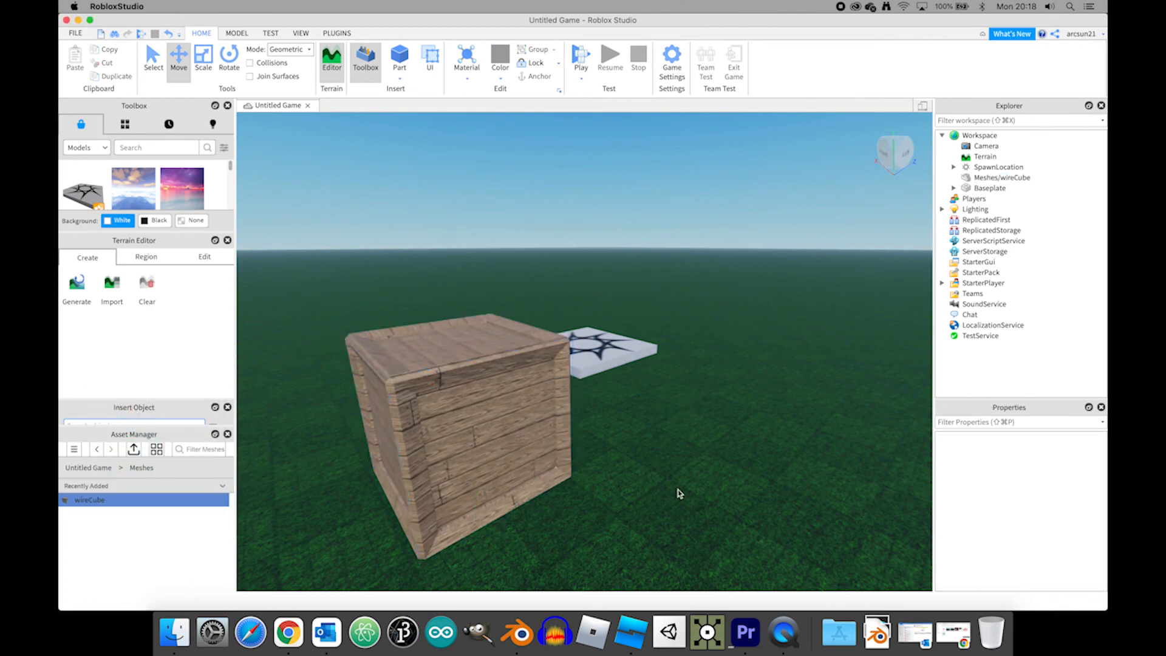
right_drag(678, 500, 680, 504)
right_drag(748, 425, 751, 432)
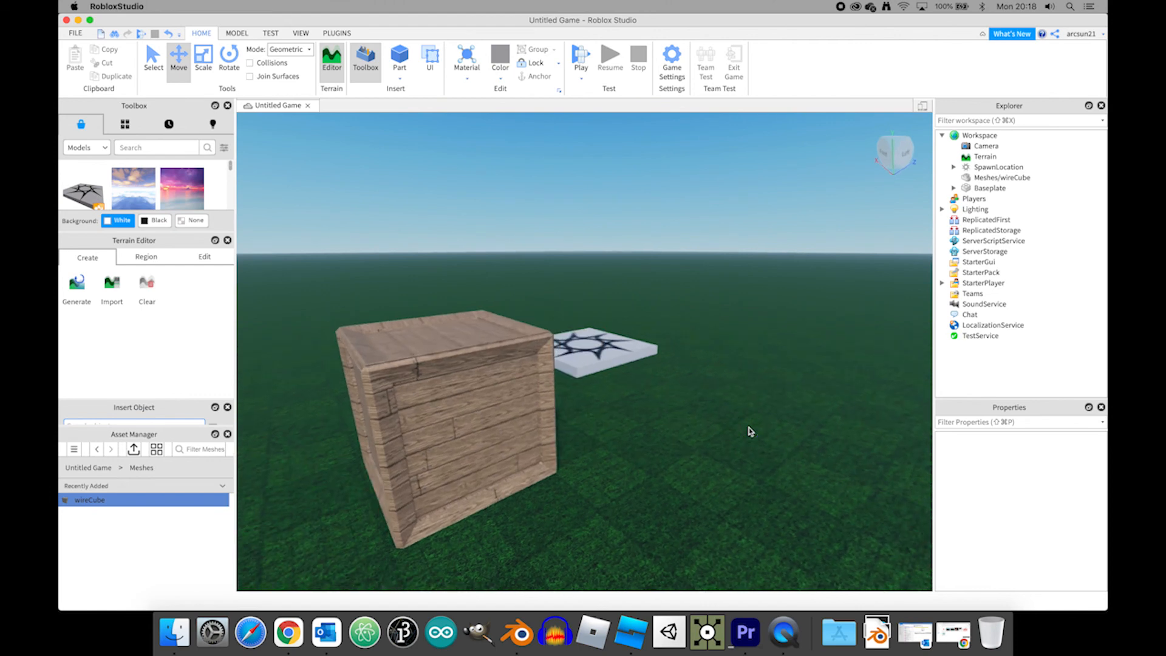